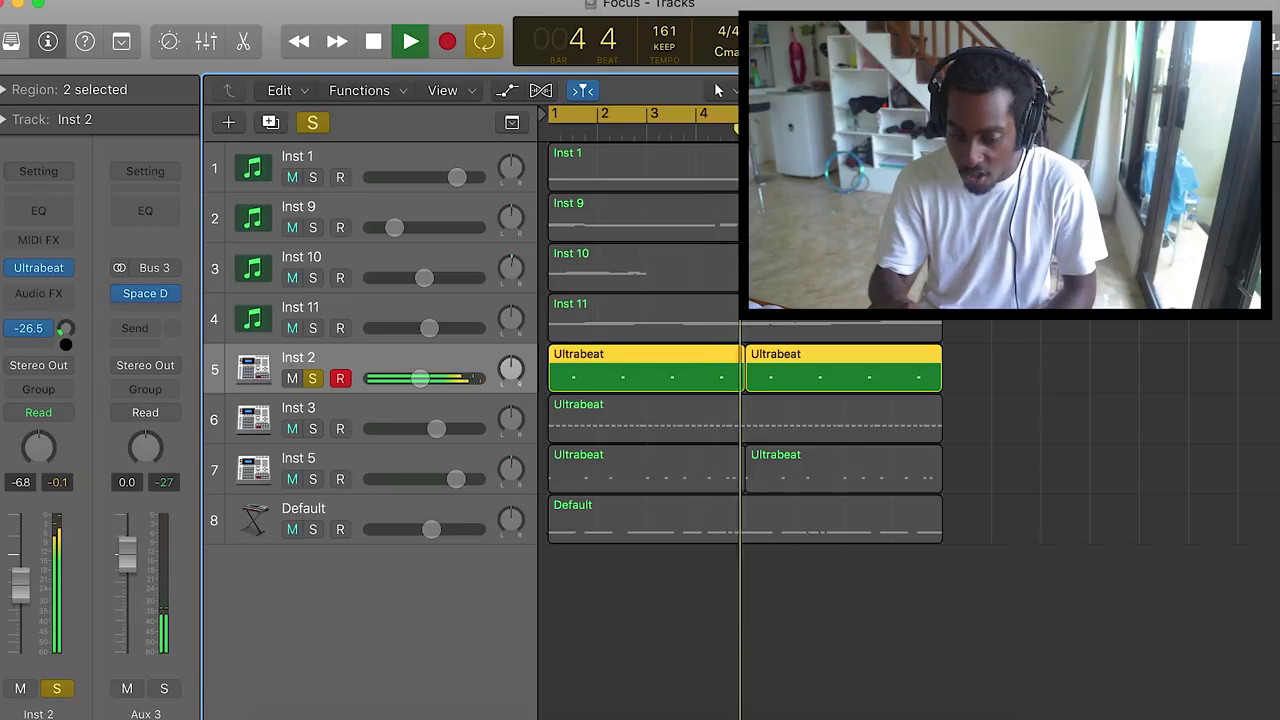
Clear the active solo, select the Inst 3 track and solo it.
left_click(312, 122)
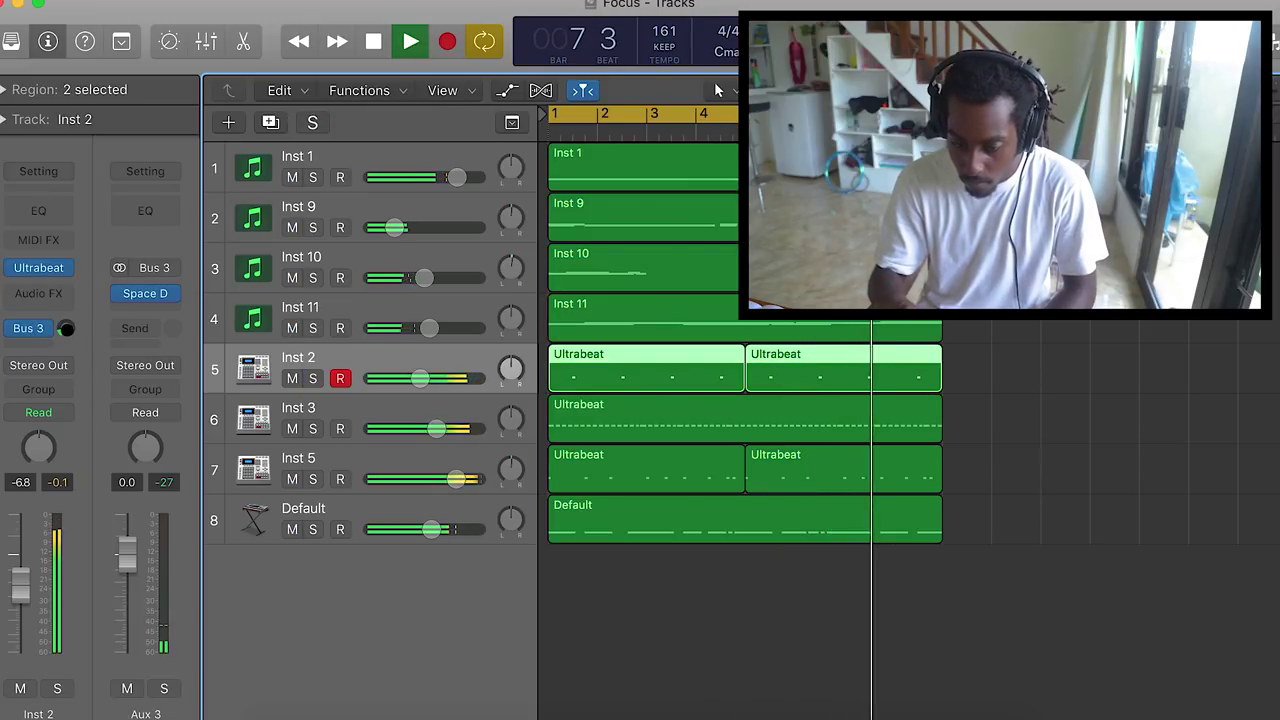
left_click(262, 407)
left_click(312, 428)
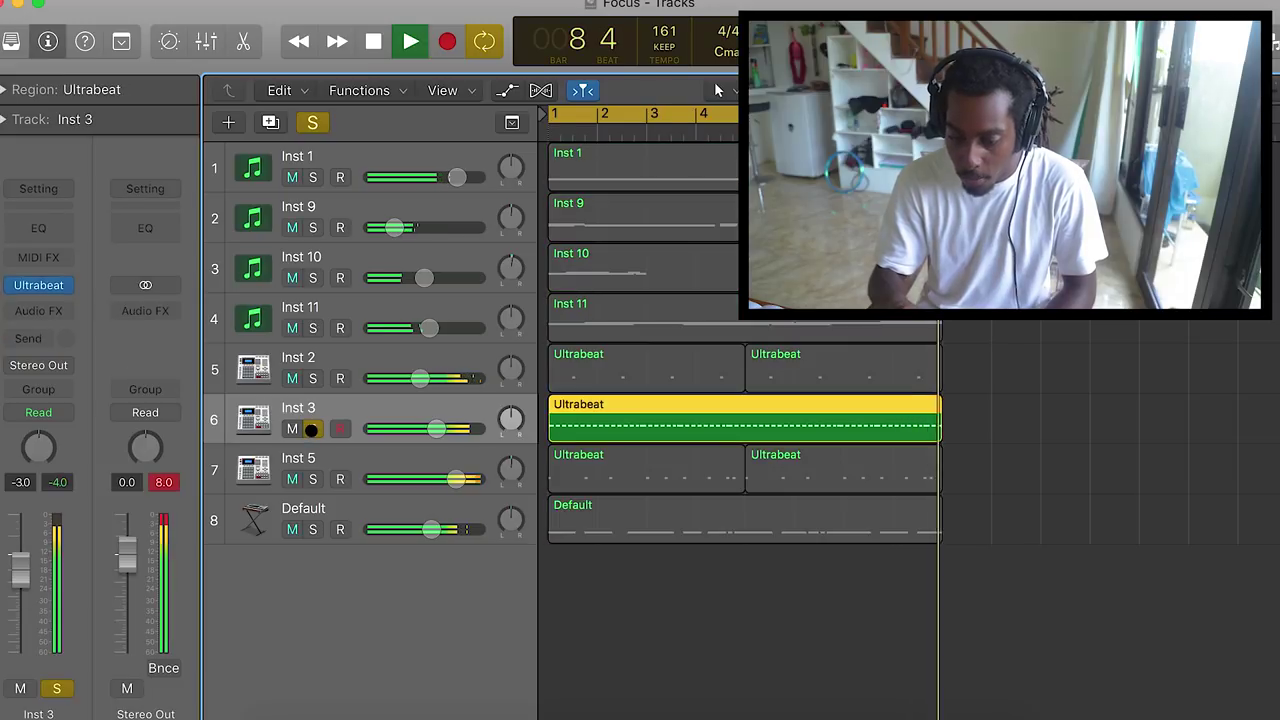
Stop playback, add a Bus 3 send to the Inst 3 track and raise its send level.
key("space")
left_click(28, 338)
mouse_move(88, 425)
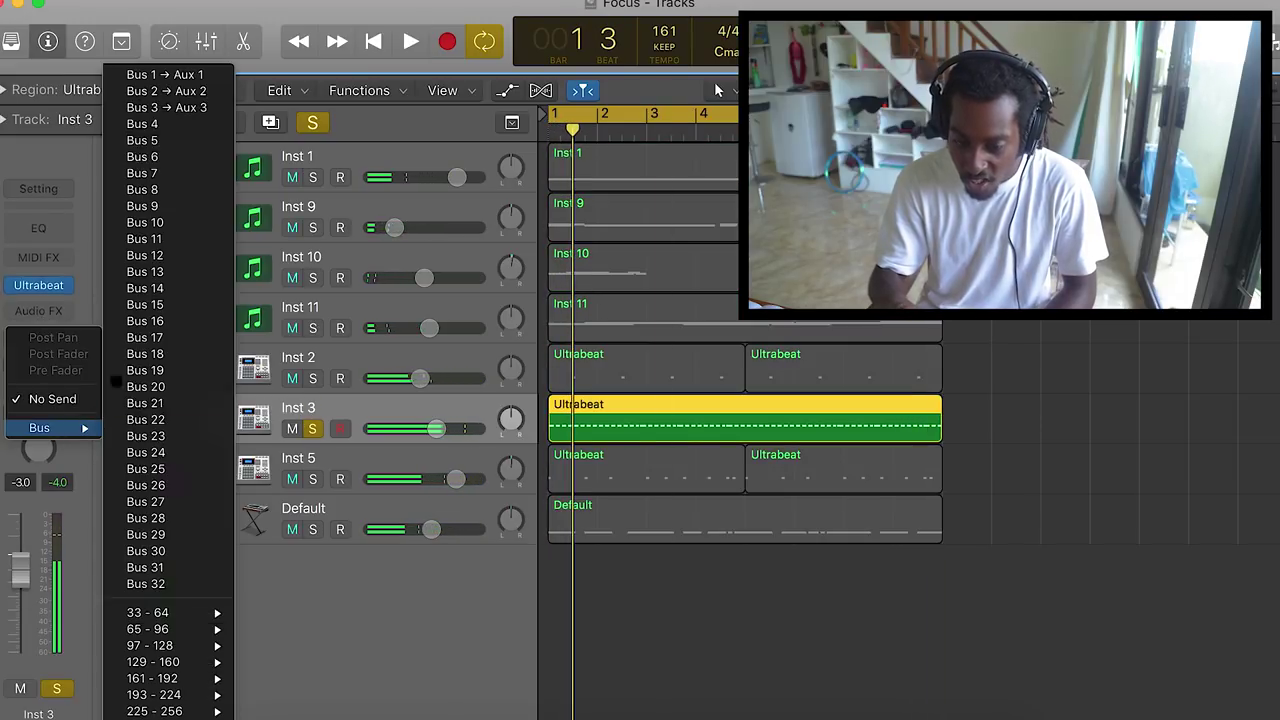
left_click(155, 107)
left_click_drag(64, 336, 64, 339)
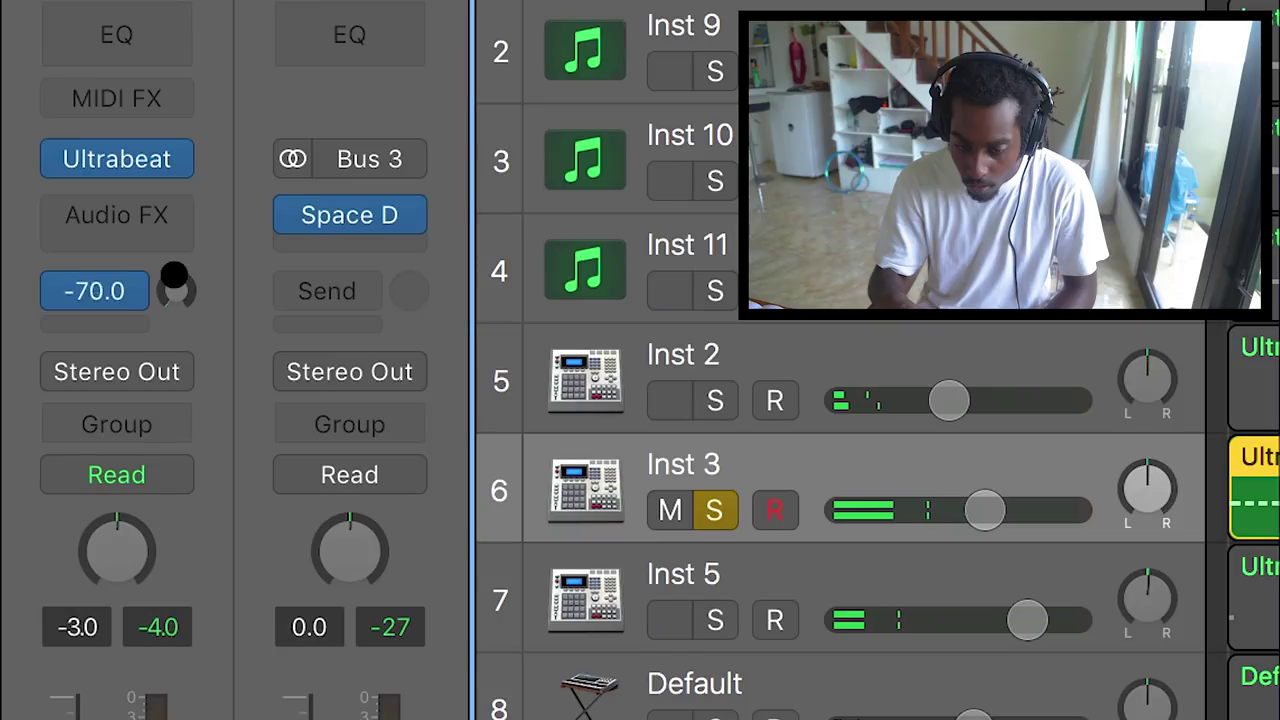
left_click_drag(177, 286, 175, 280)
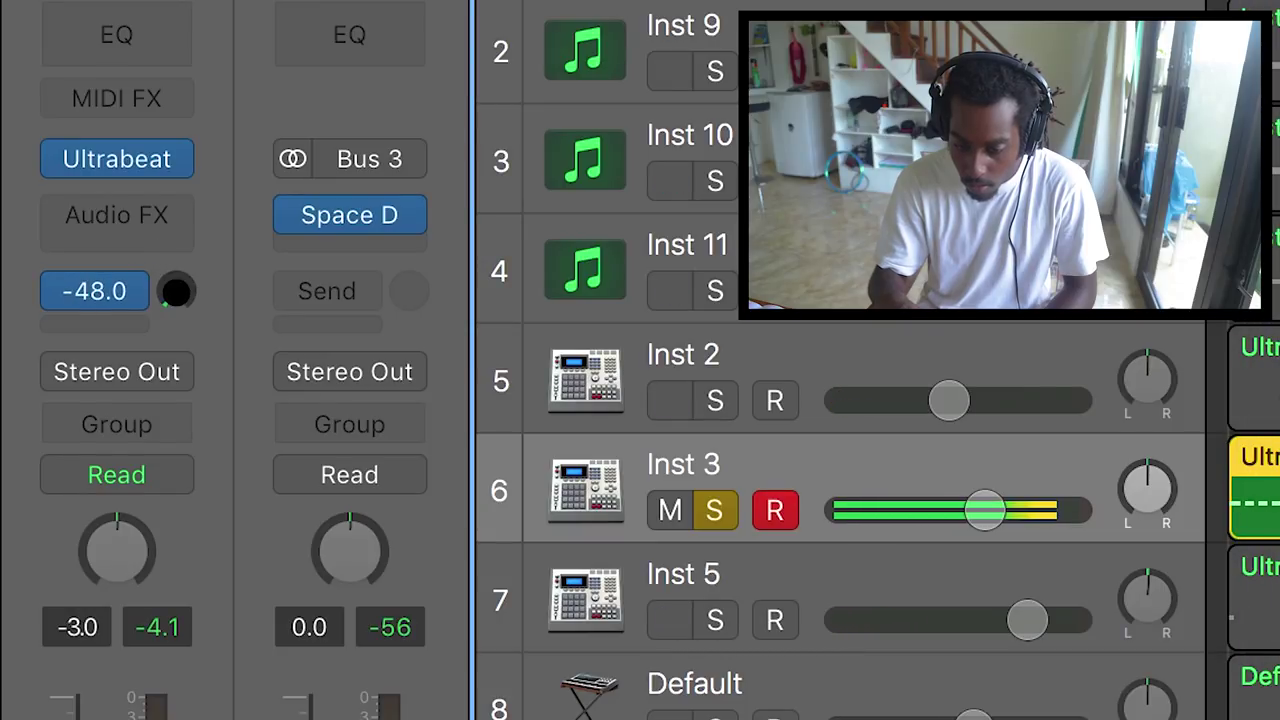
Audition Inst 3 together with Inst 2 and Inst 1, and clear all solos to hear the full mix.
left_click(716, 399)
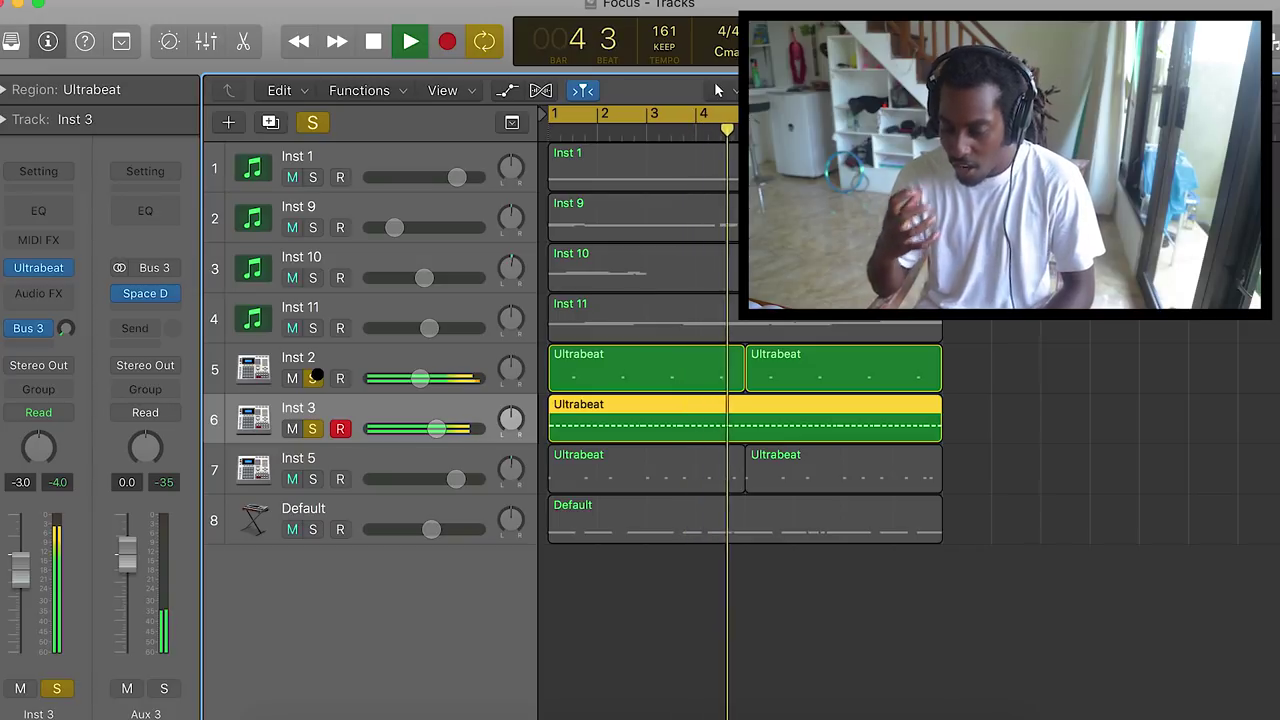
left_click(312, 177)
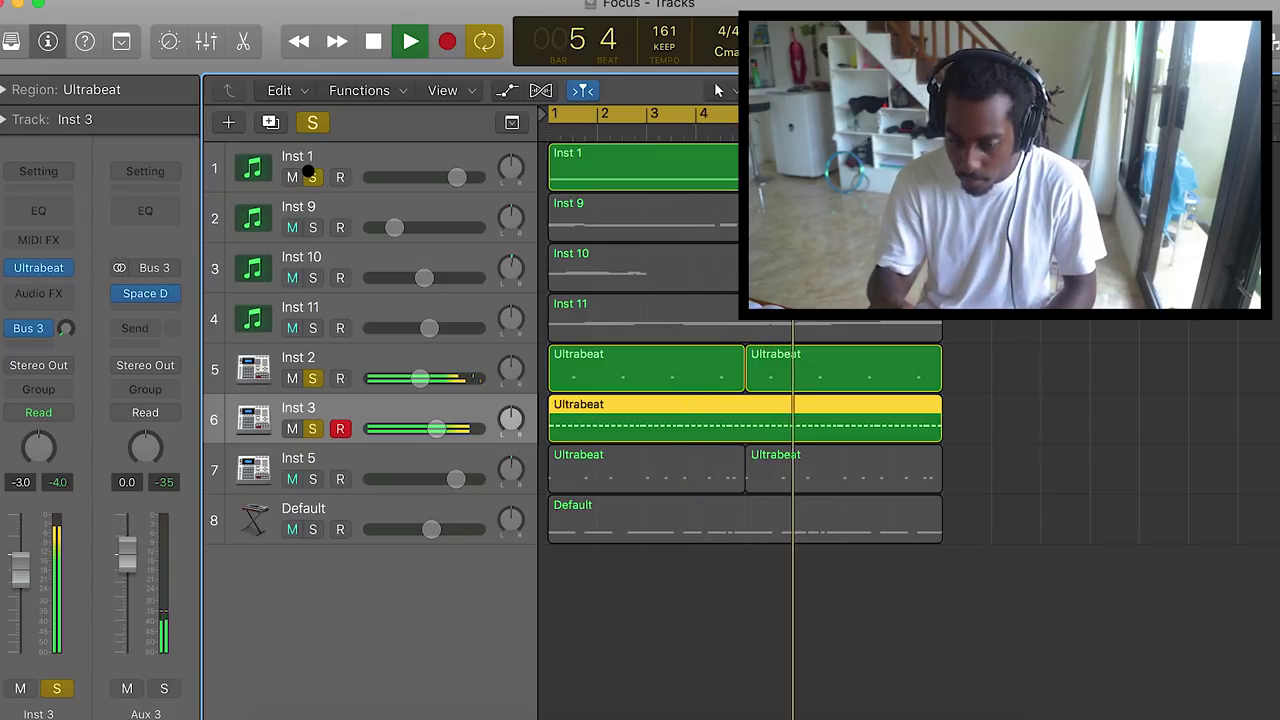
left_click(312, 121)
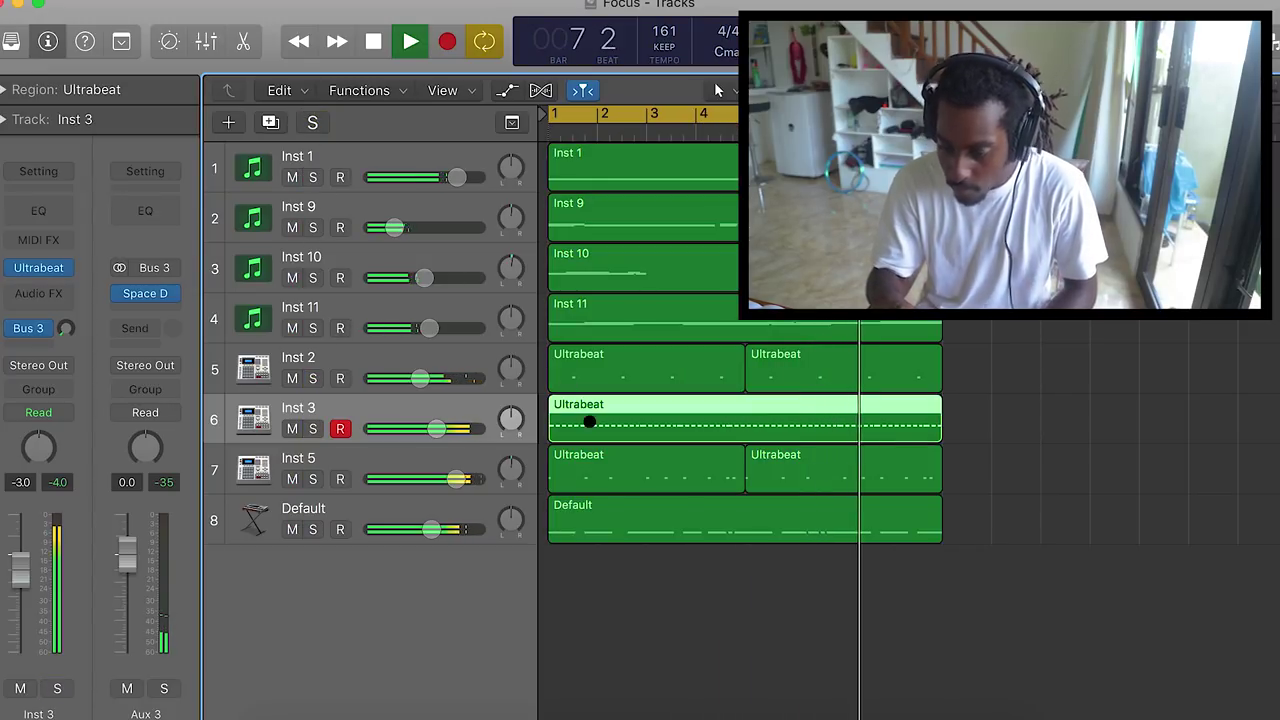
left_click(651, 600)
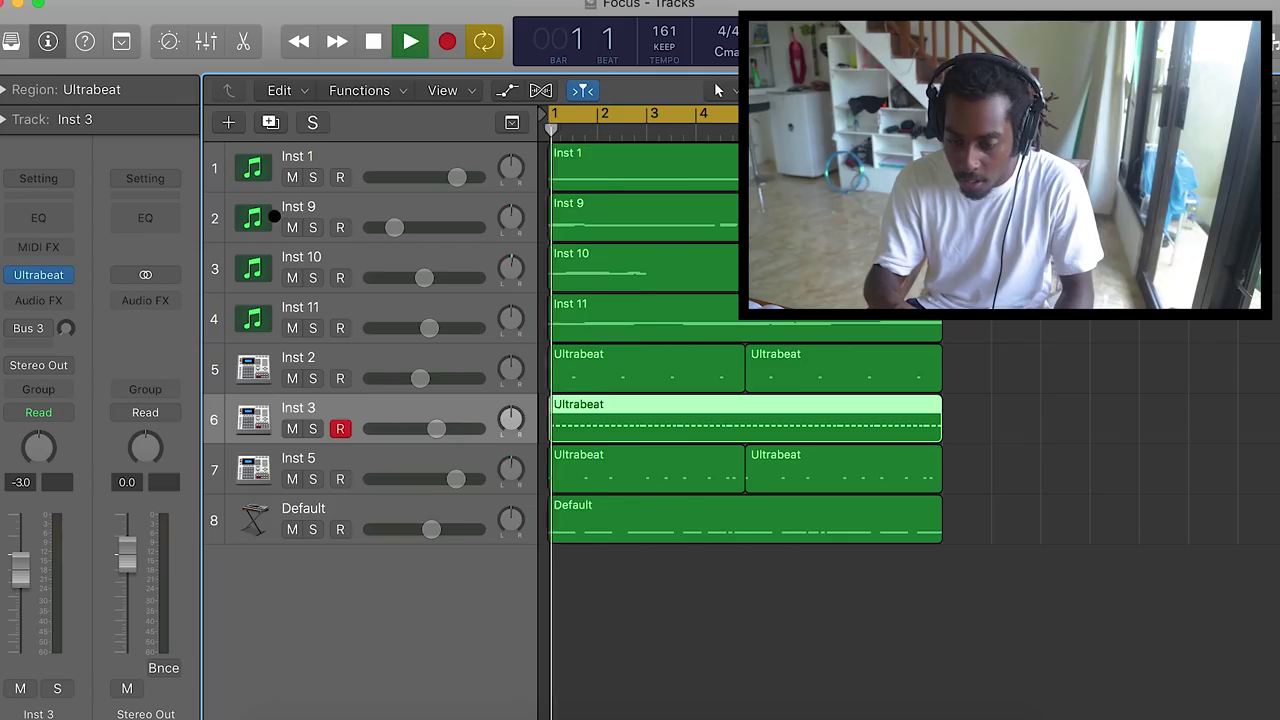
Solo the Inst 1, Inst 2 and Inst 3 tracks together and select Inst 2.
left_click(314, 177)
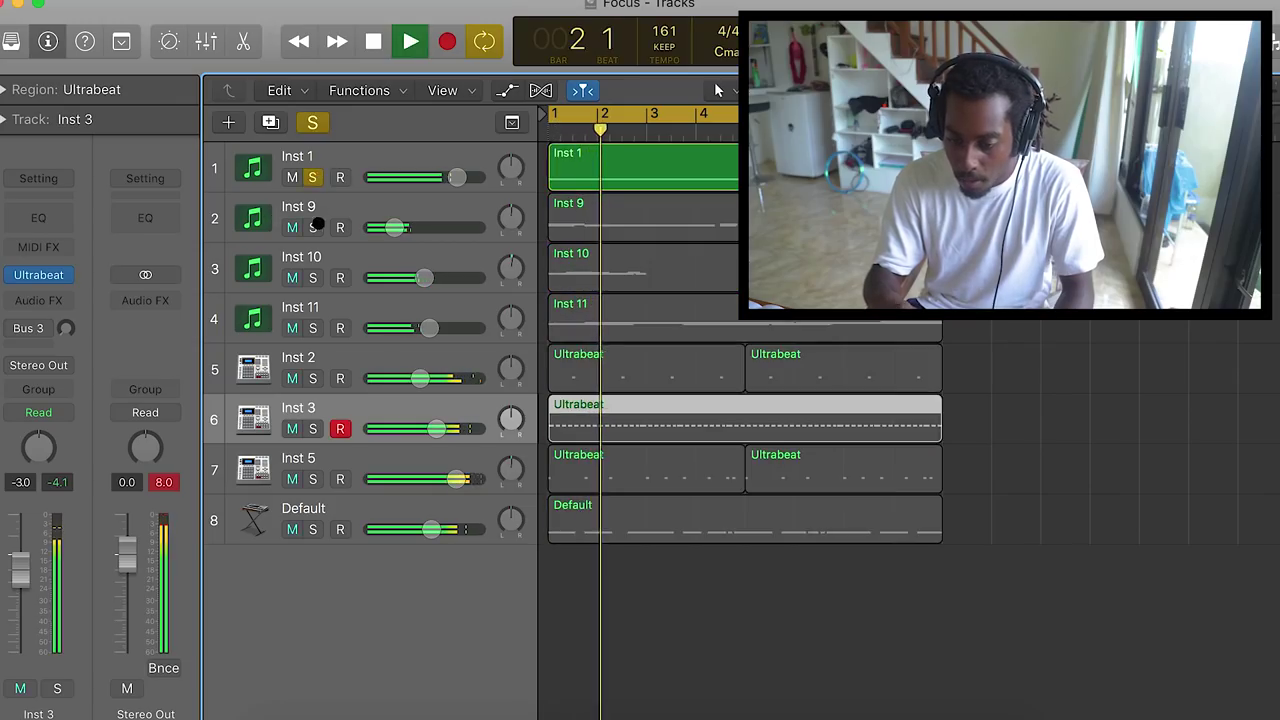
left_click(312, 378)
left_click(312, 428)
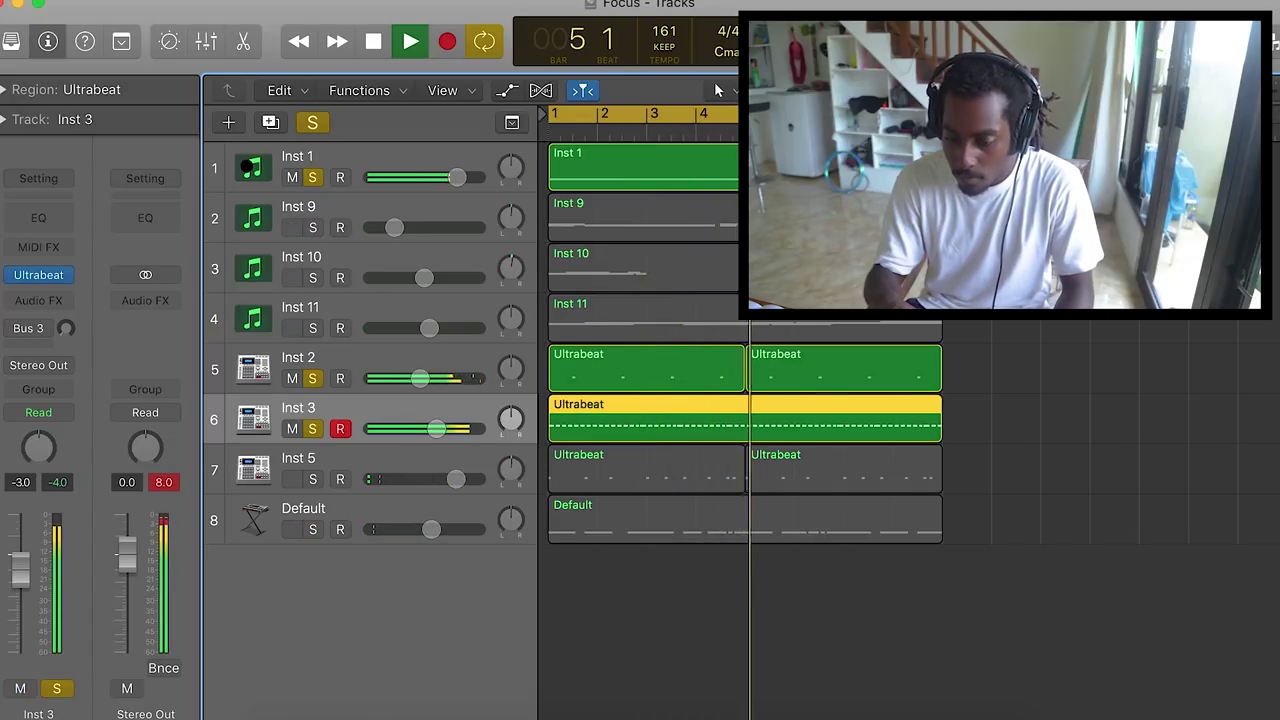
left_click(262, 374)
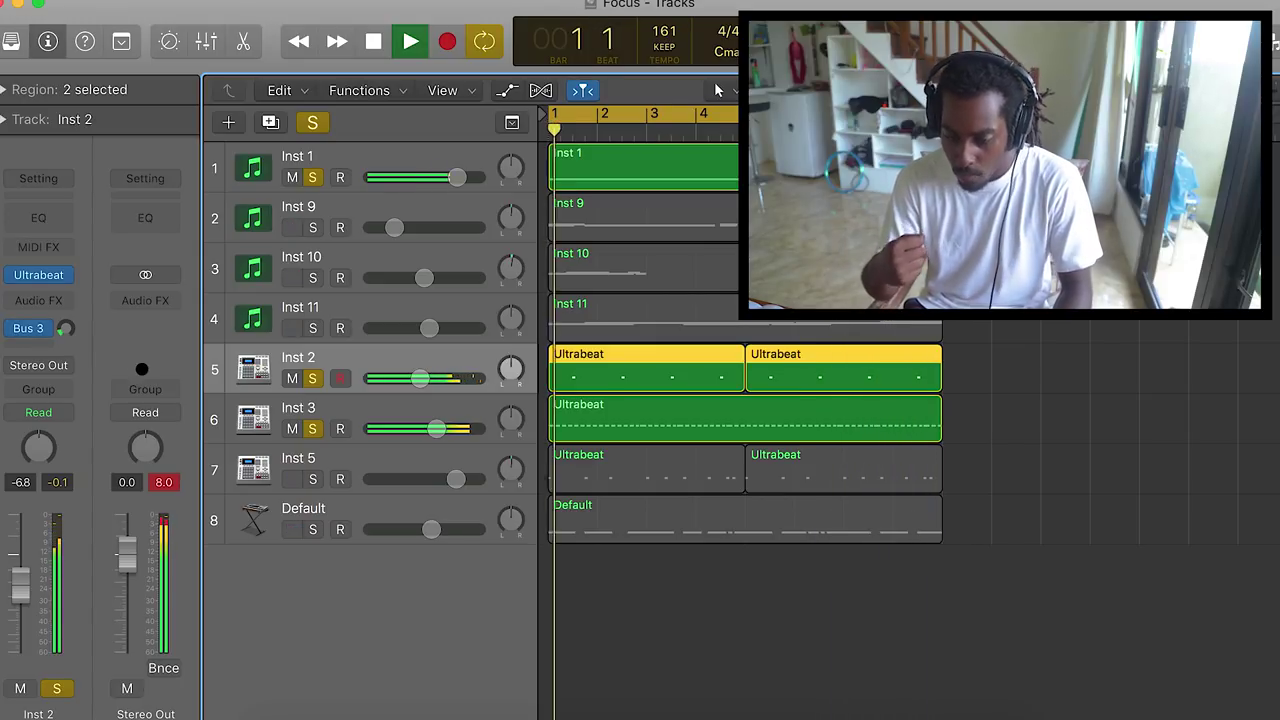
Open the Inst 3 region in the Piano Roll and look through its C4 notes along the pattern.
left_click(225, 415)
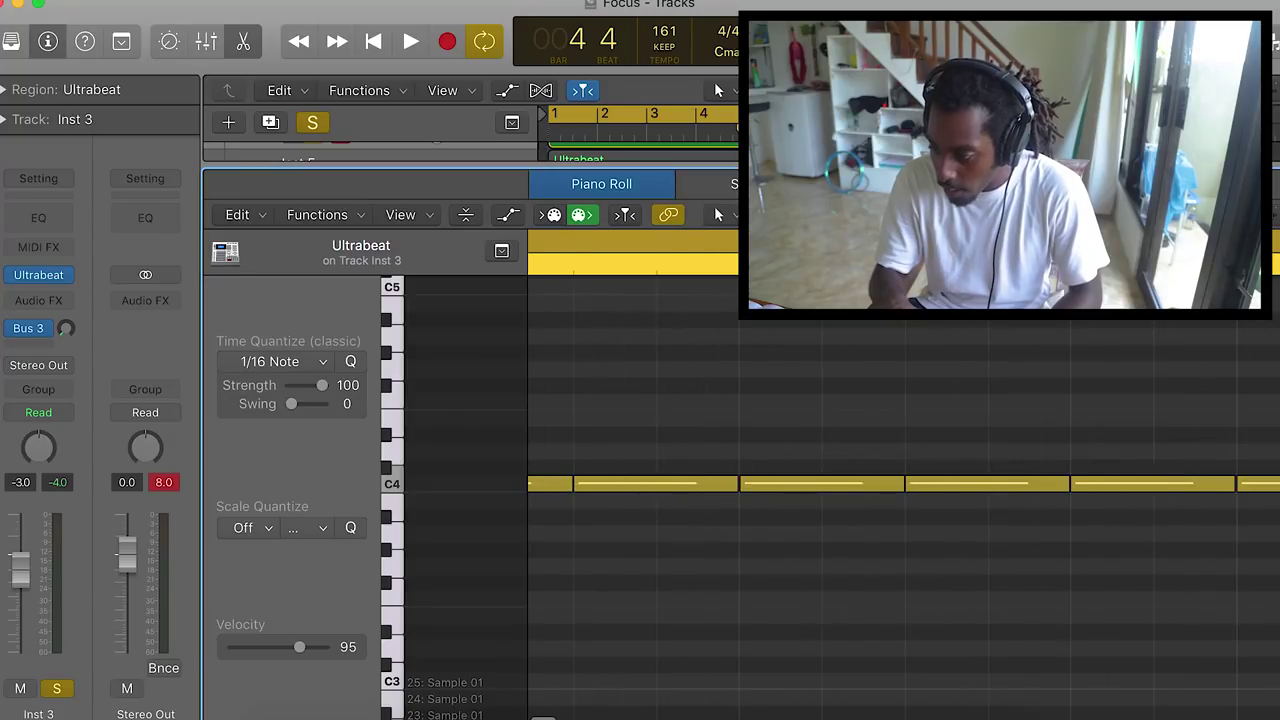
scroll(765, 404, "down", 5)
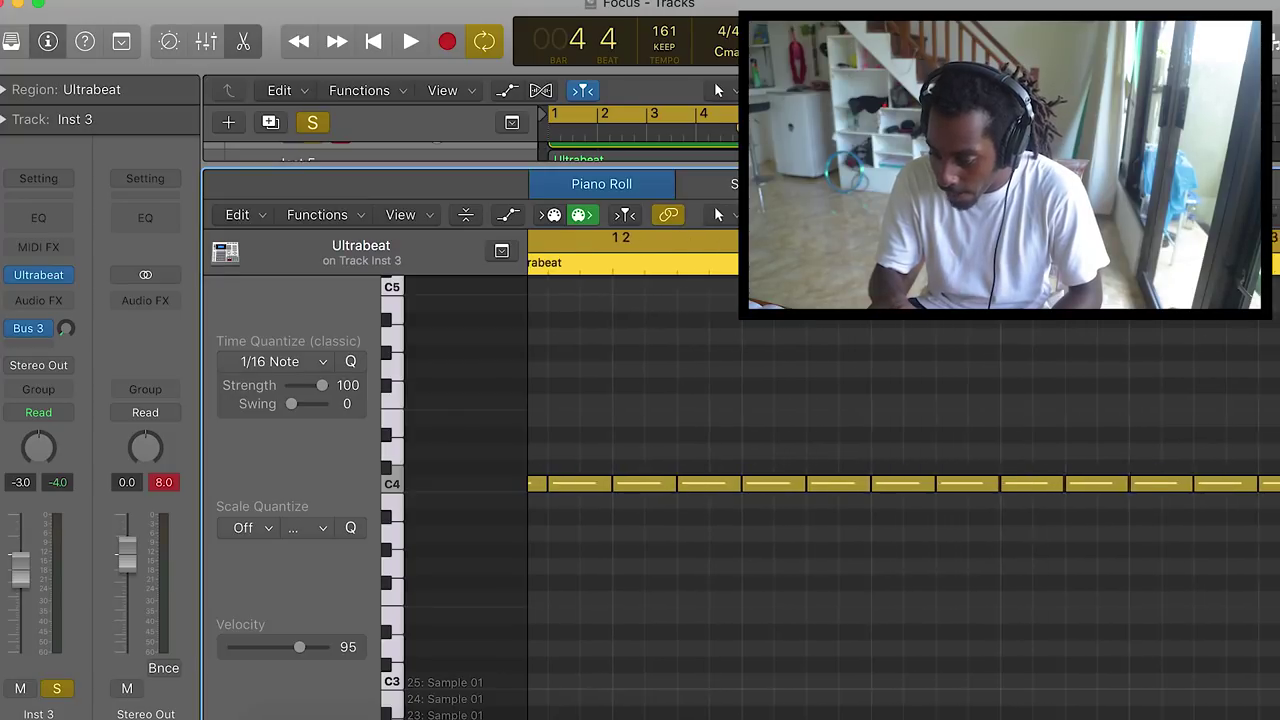
scroll(765, 404, "left", 2)
scroll(655, 441, "right", 1)
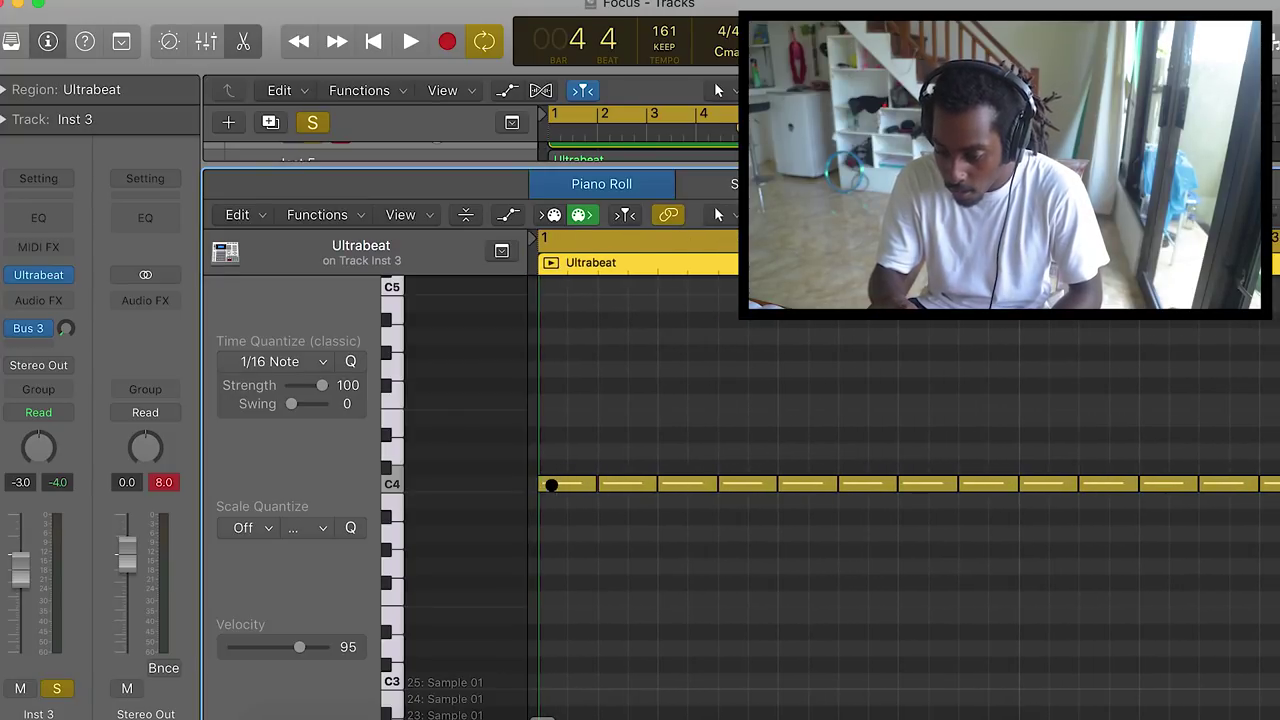
key("super+a")
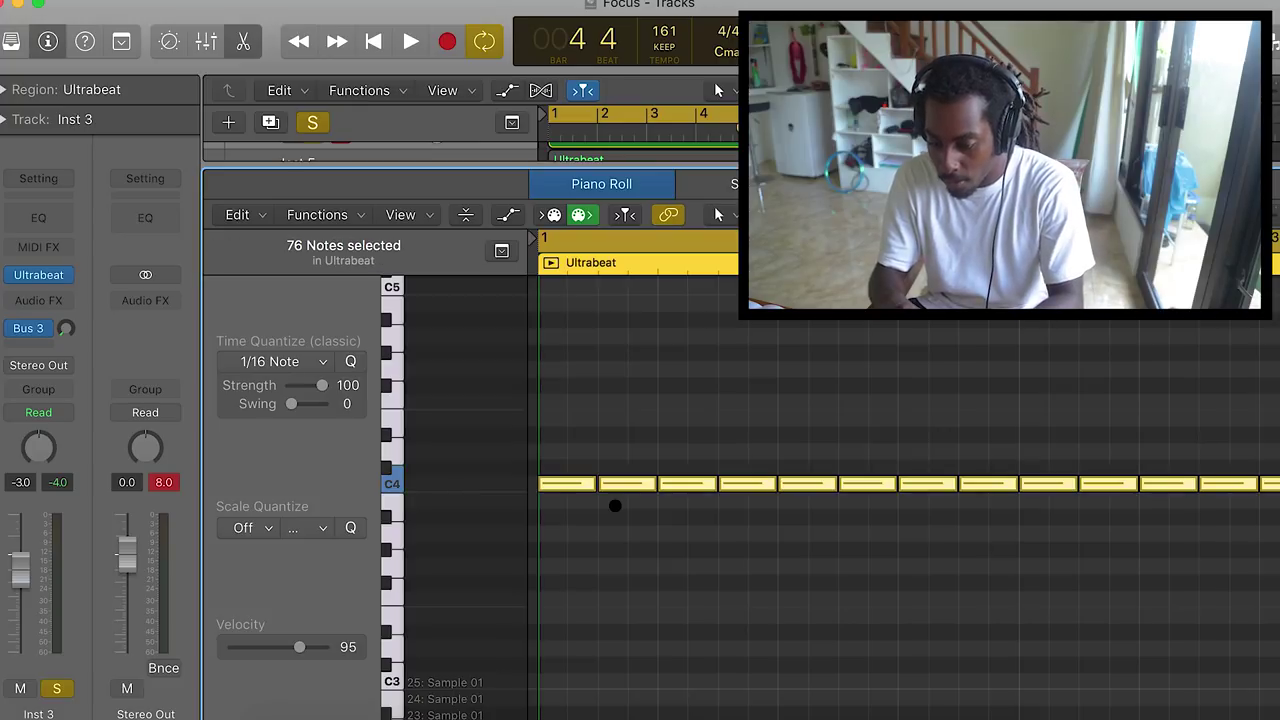
left_click(642, 538)
scroll(1217, 360, "right", 3)
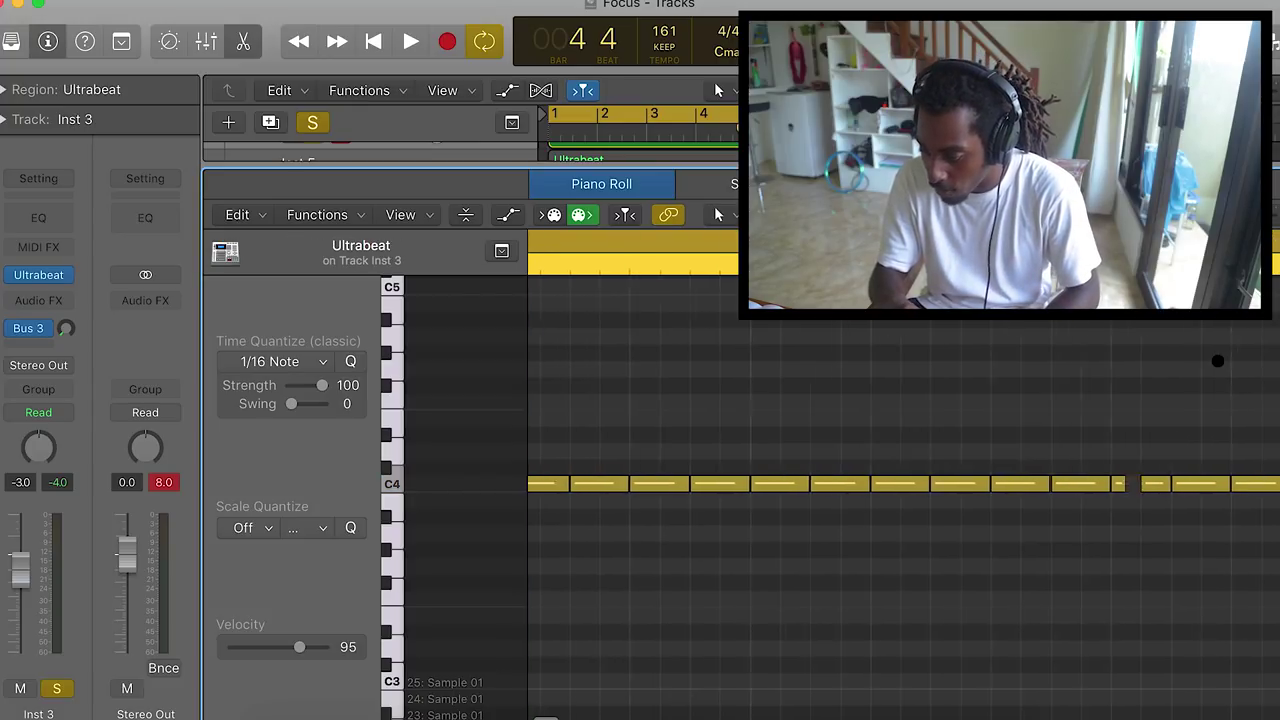
key("super+z")
left_click(982, 386)
scroll(1077, 402, "right", 3)
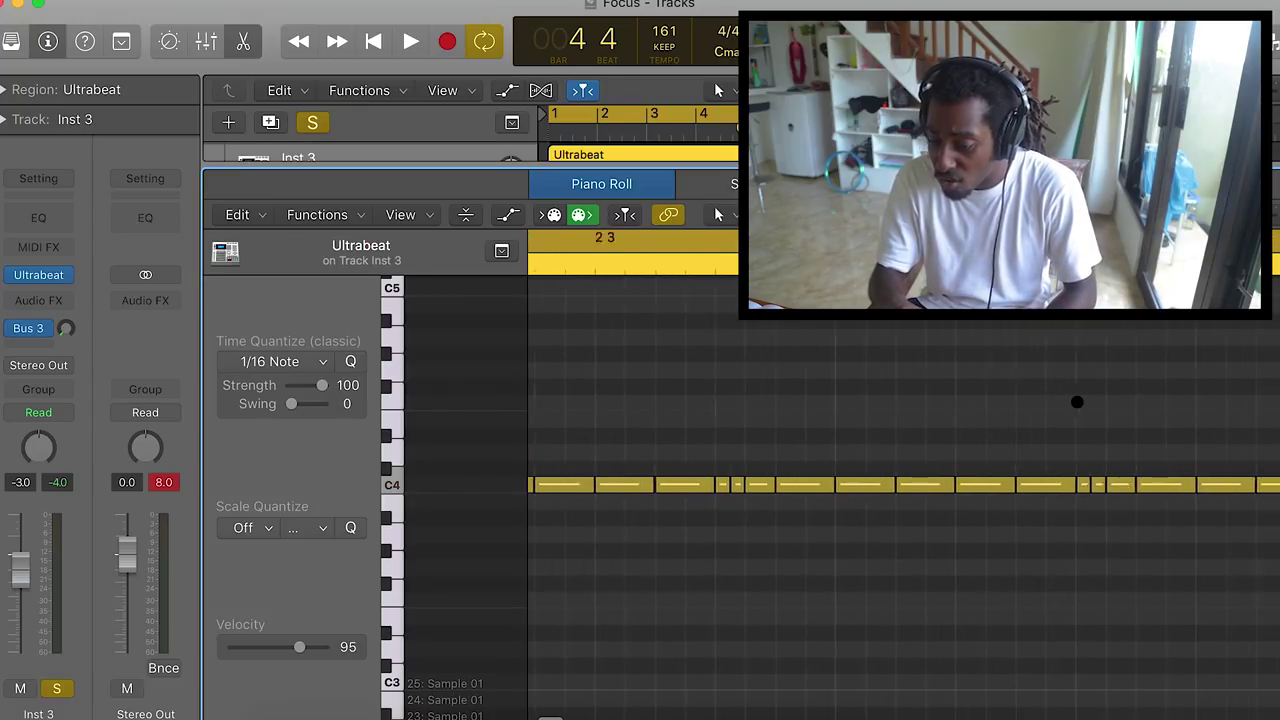
scroll(1077, 402, "left", 3)
Select all notes in the Inst 3 region and nudge them slightly later in time.
key("super+a")
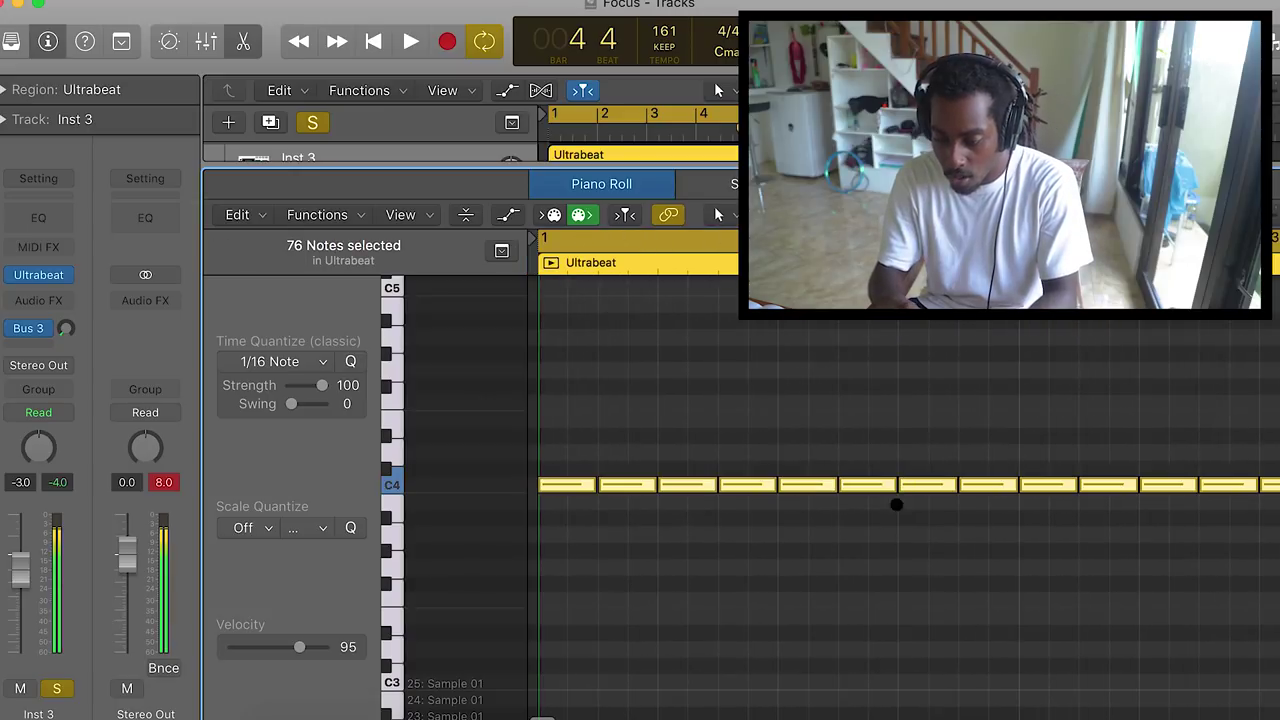
left_click(885, 524)
key("super+a")
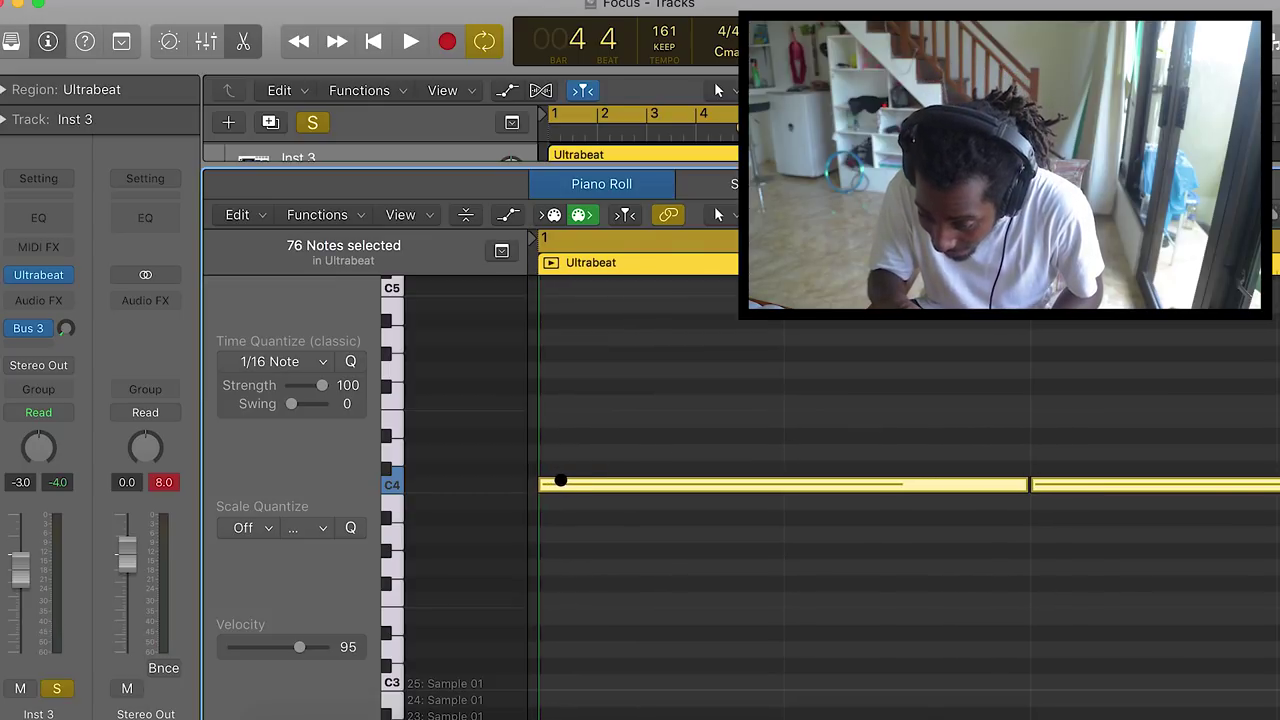
left_click_drag(553, 482, 563, 481)
left_click(594, 551)
Play back the Inst 3 pattern and examine its notes and rolls across the whole region.
key("space")
key("super+Left")
key("super+Left")
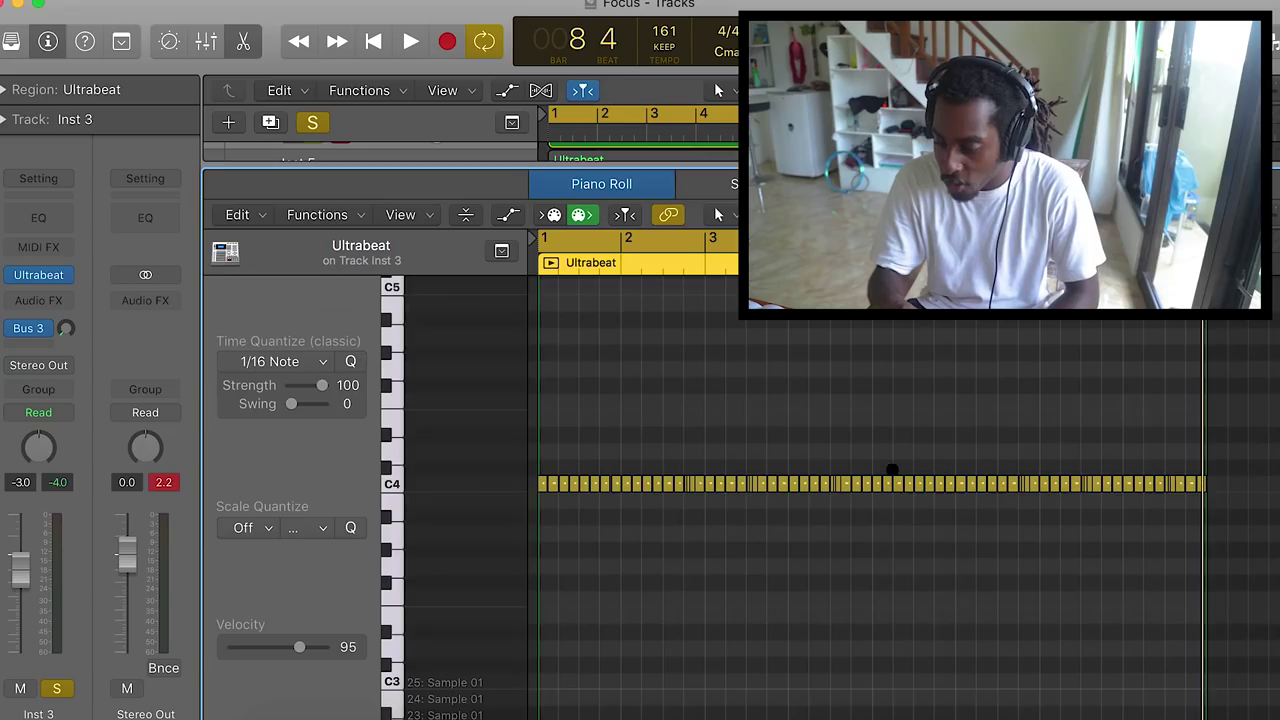
scroll(880, 508, "up", 5)
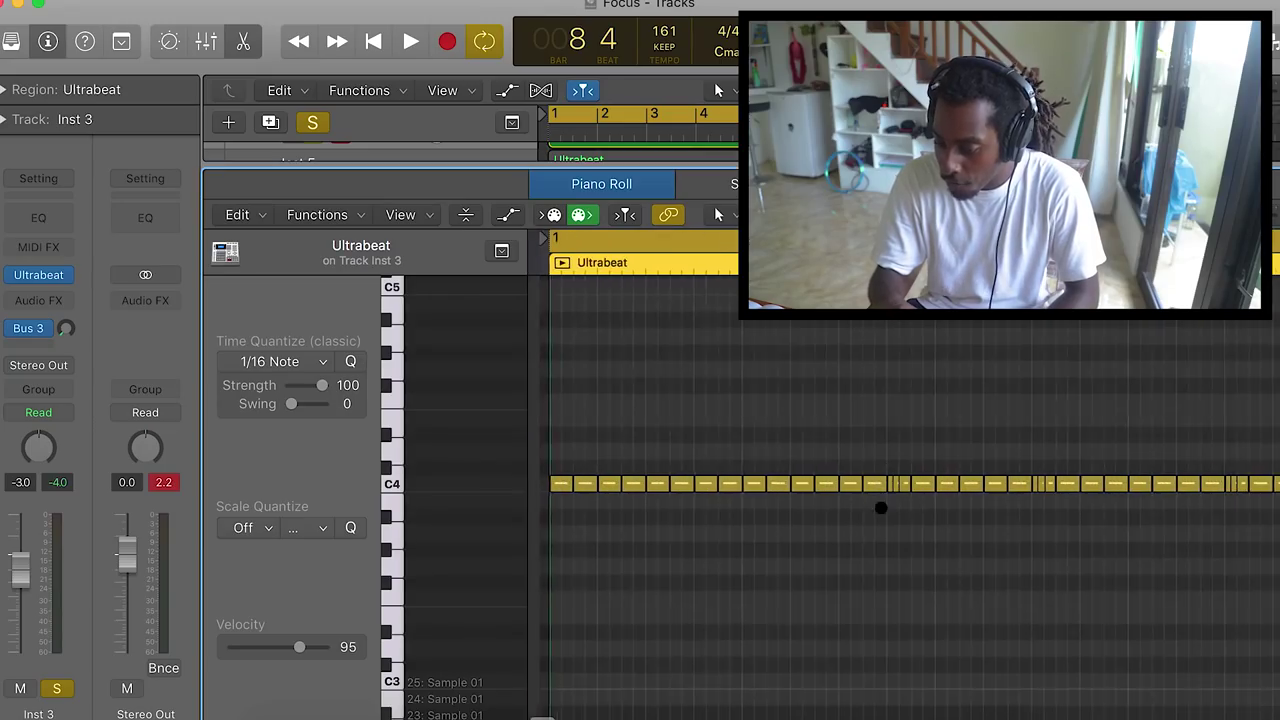
scroll(926, 491, "right", 3)
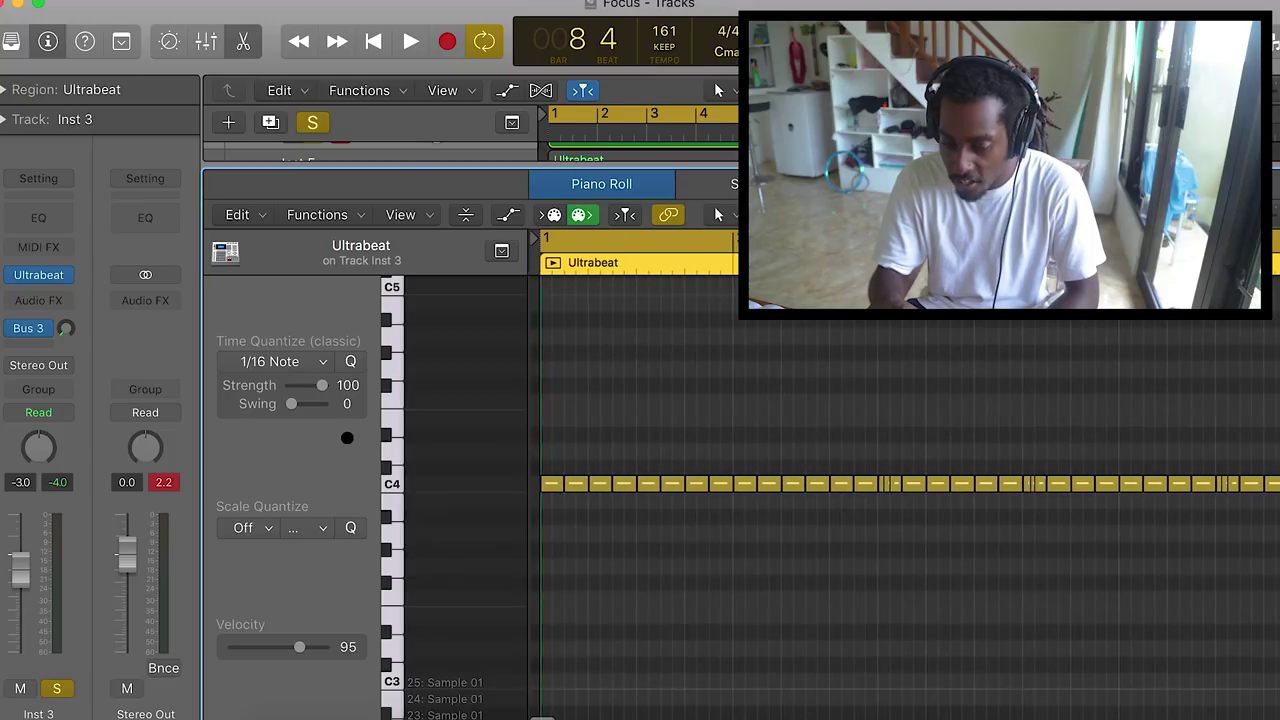
key("space")
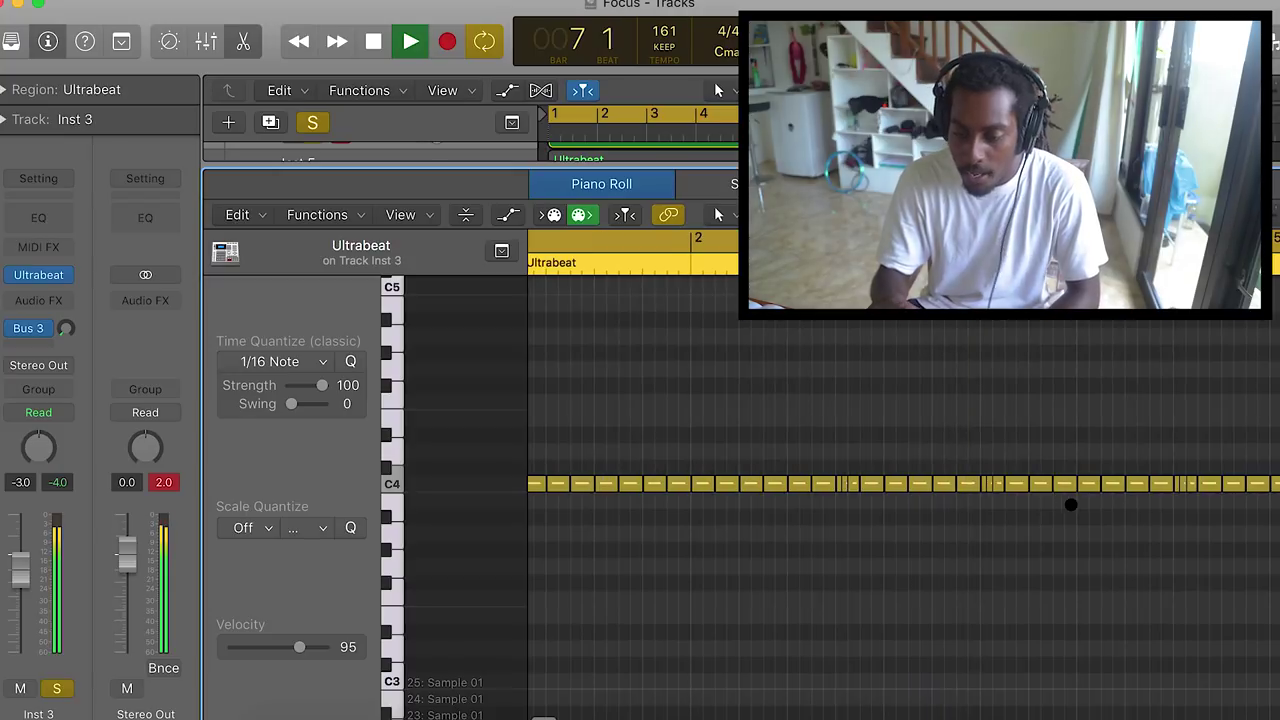
key("p")
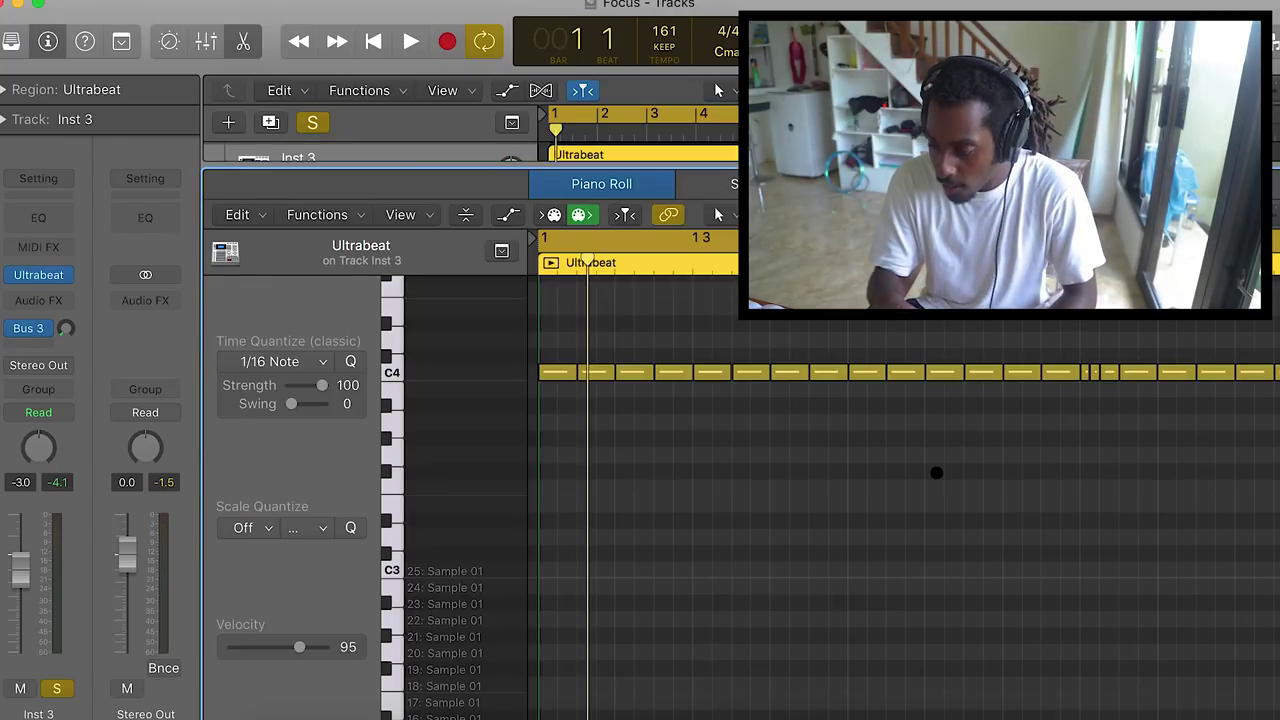
Try lowering the second eighth note of bar 2 from C4 to F#3 and play it back.
key("space")
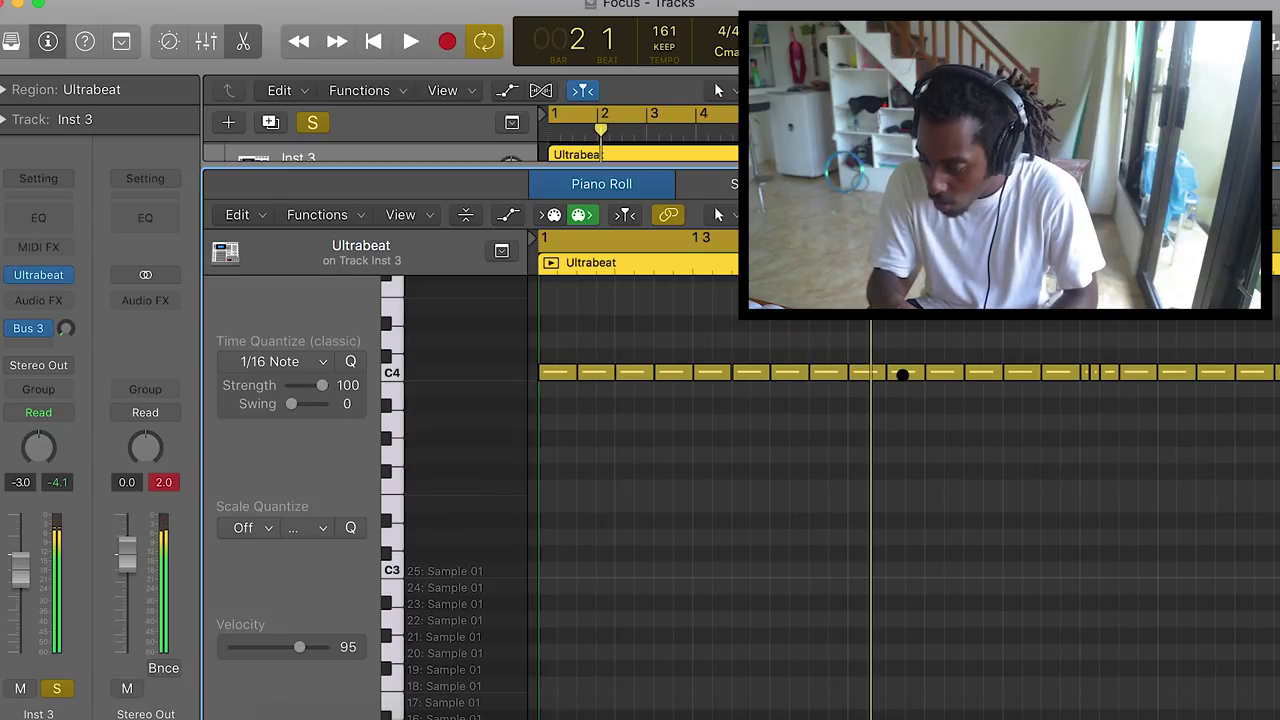
left_click(903, 467)
key("space")
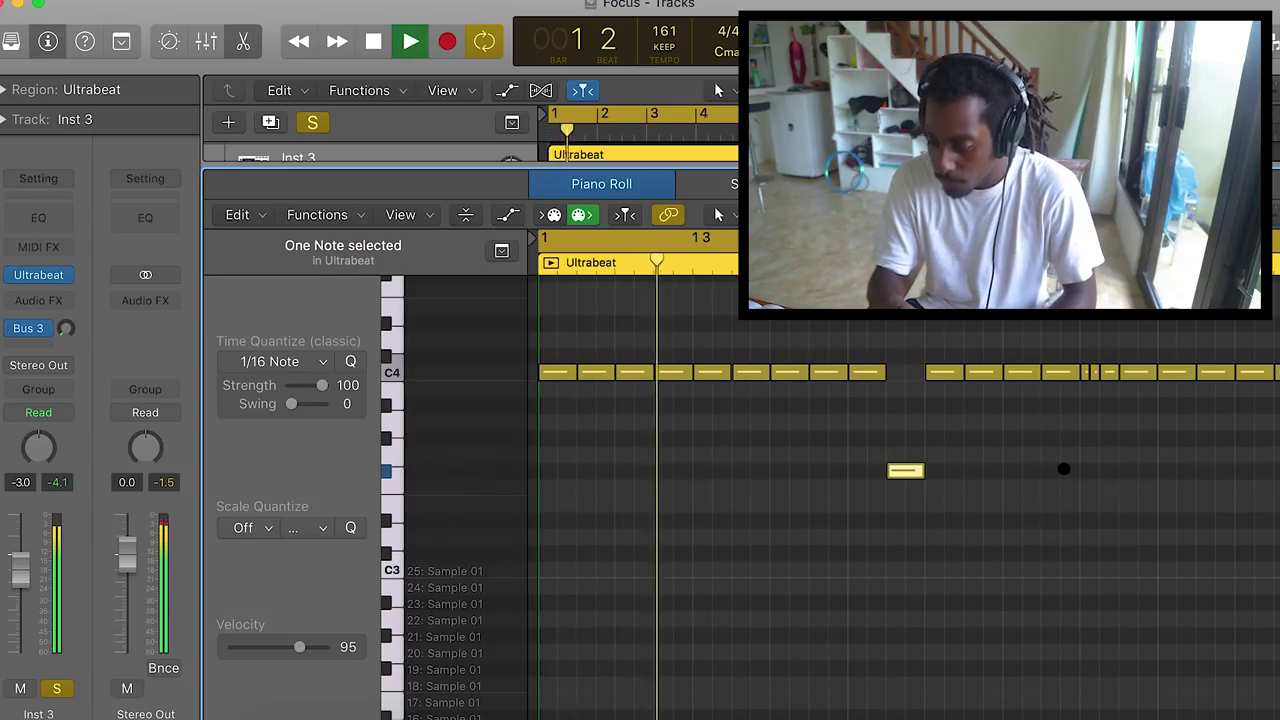
Lower the note on beat 4 of bar 1 to F#3, return the shifted bar 2 note to C4, and play back.
key("space")
left_click_drag(786, 483, 786, 469)
left_click_drag(909, 469, 907, 371)
key("space")
left_click(1031, 514)
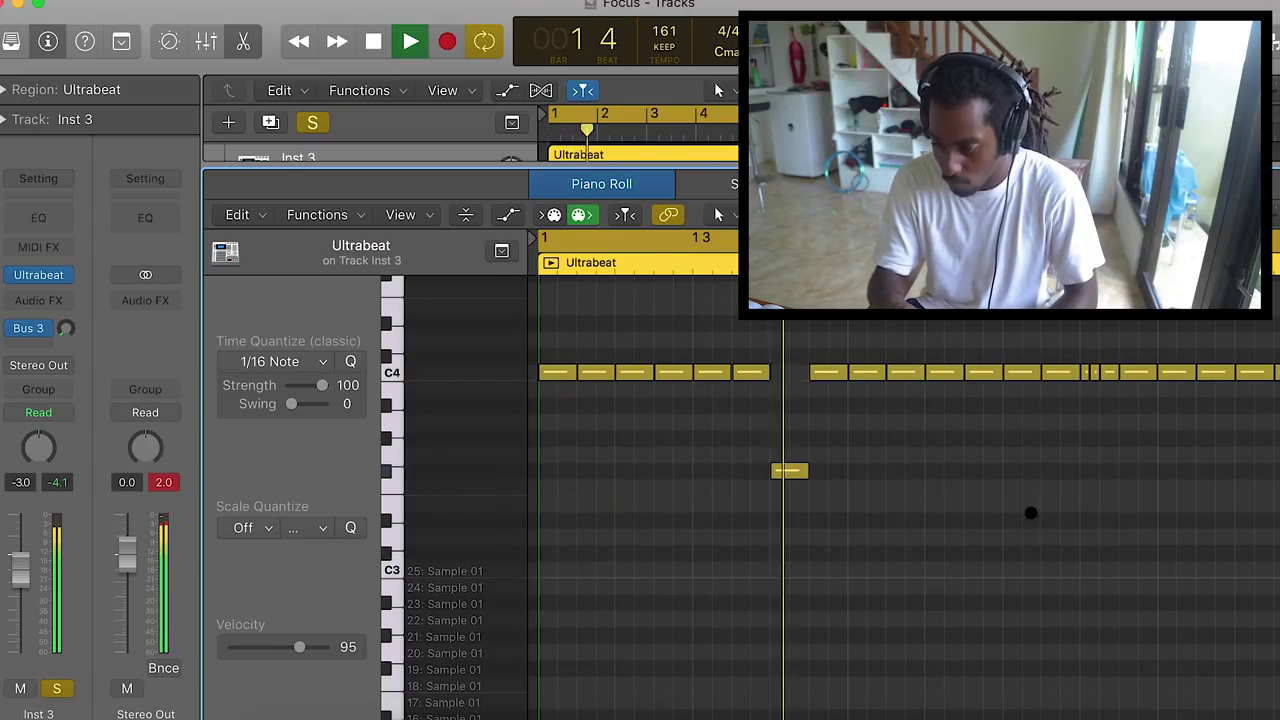
Lower the last four notes of bar 2, the short roll and the note after it, to G#3 and play back.
key("space")
left_click_drag(910, 407, 877, 437)
left_click(878, 372)
key("space")
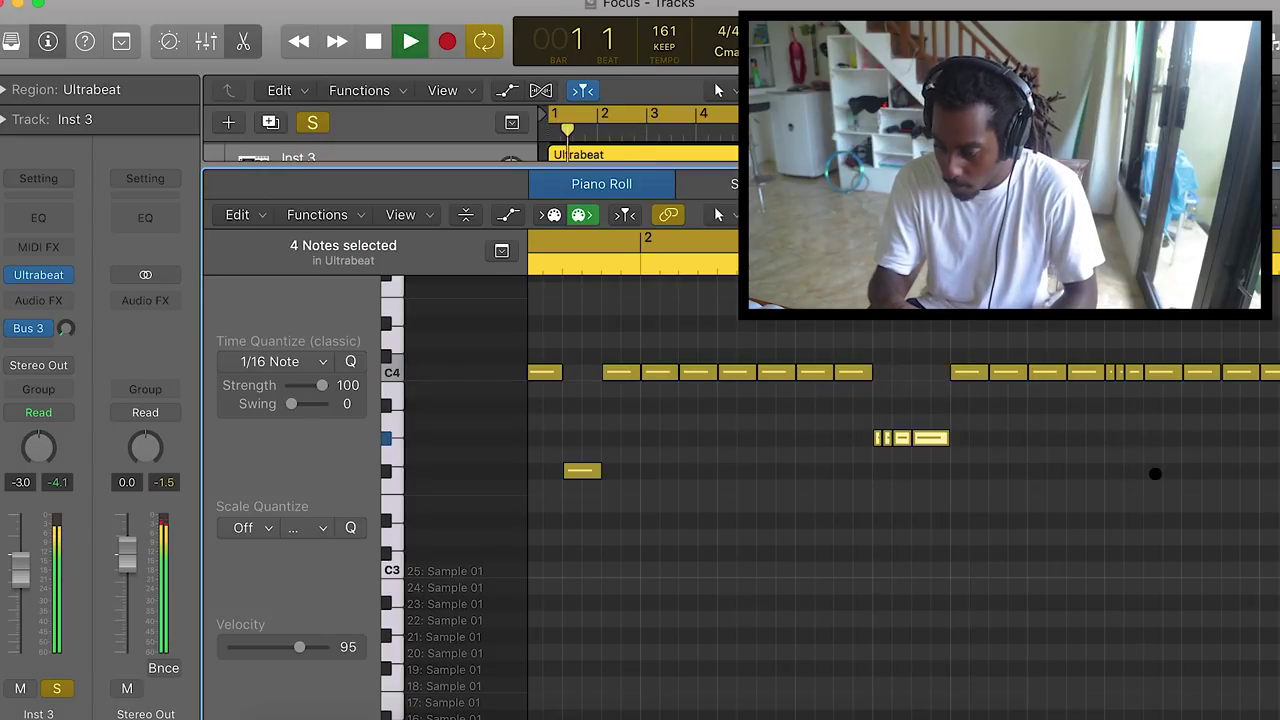
left_click(1165, 477)
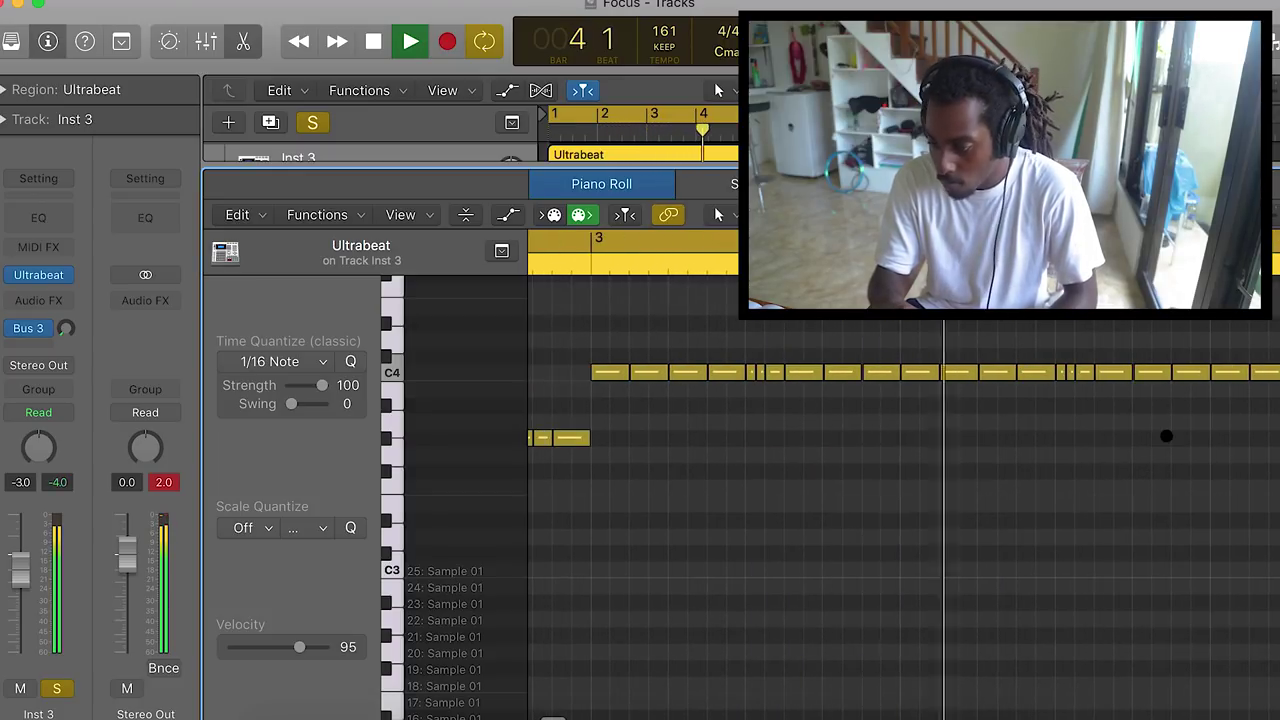
Lower the last two notes of bar 4 from C4 to G#3 and play back the edited pattern.
key("space")
left_click_drag(1066, 428, 1066, 440)
left_click_drag(1105, 372, 1103, 437)
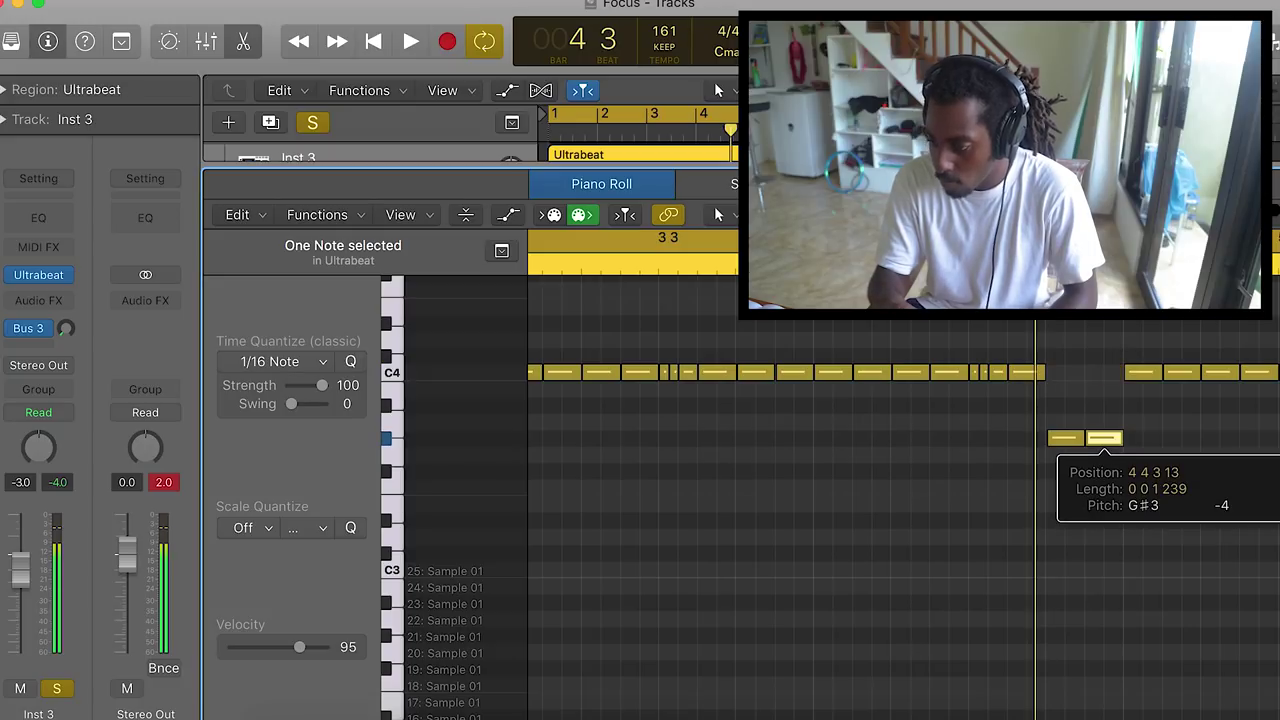
key("space")
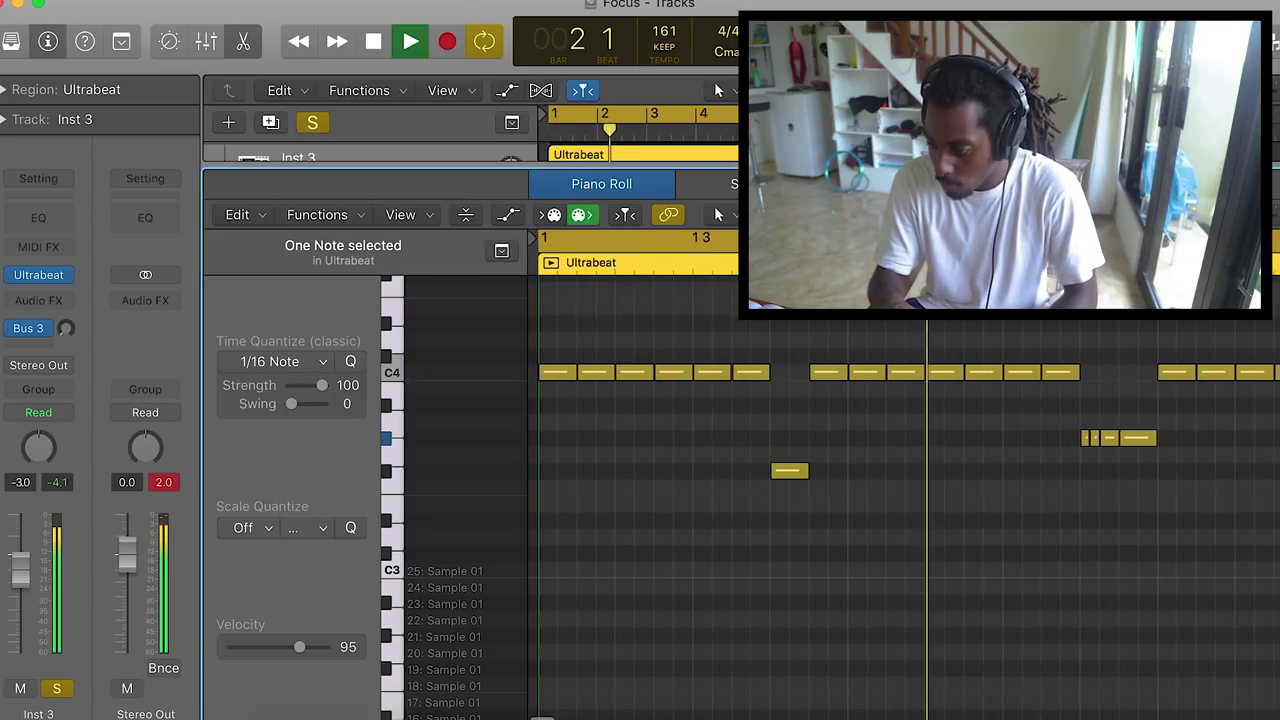
scroll(1180, 471, "down", 1)
scroll(1180, 471, "right", 1)
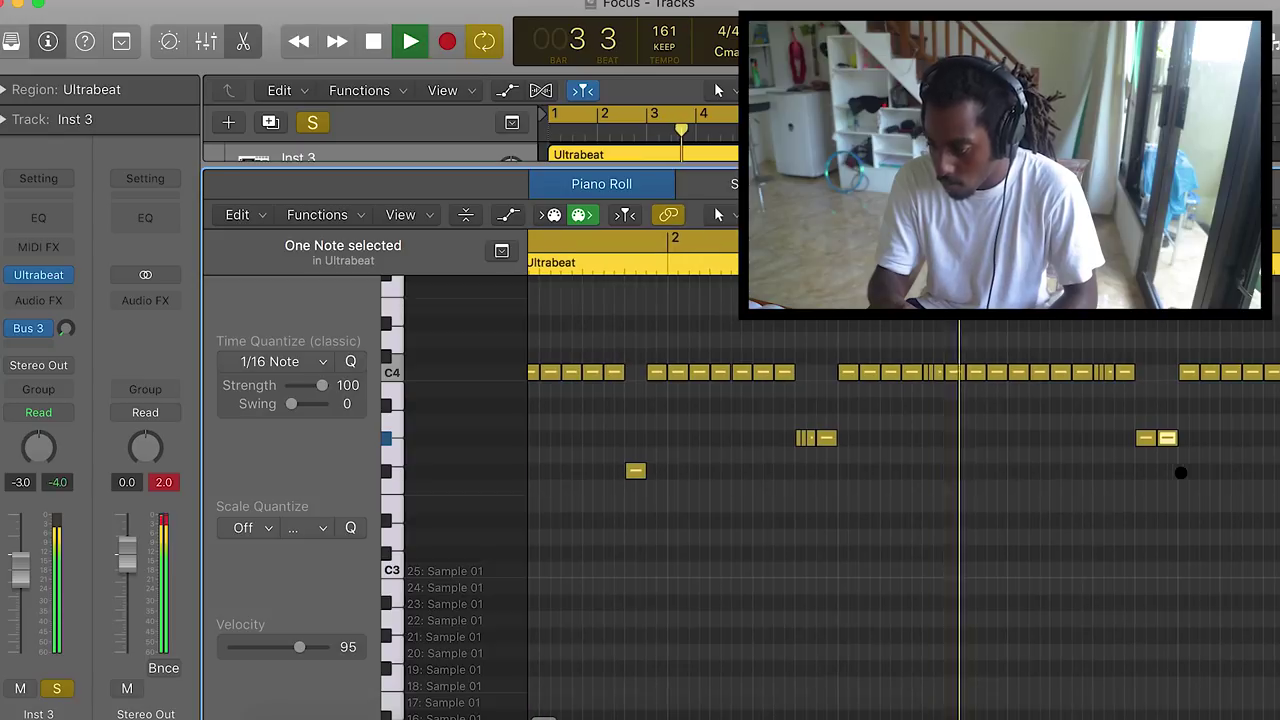
scroll(1192, 493, "right", 2)
left_click(1192, 493)
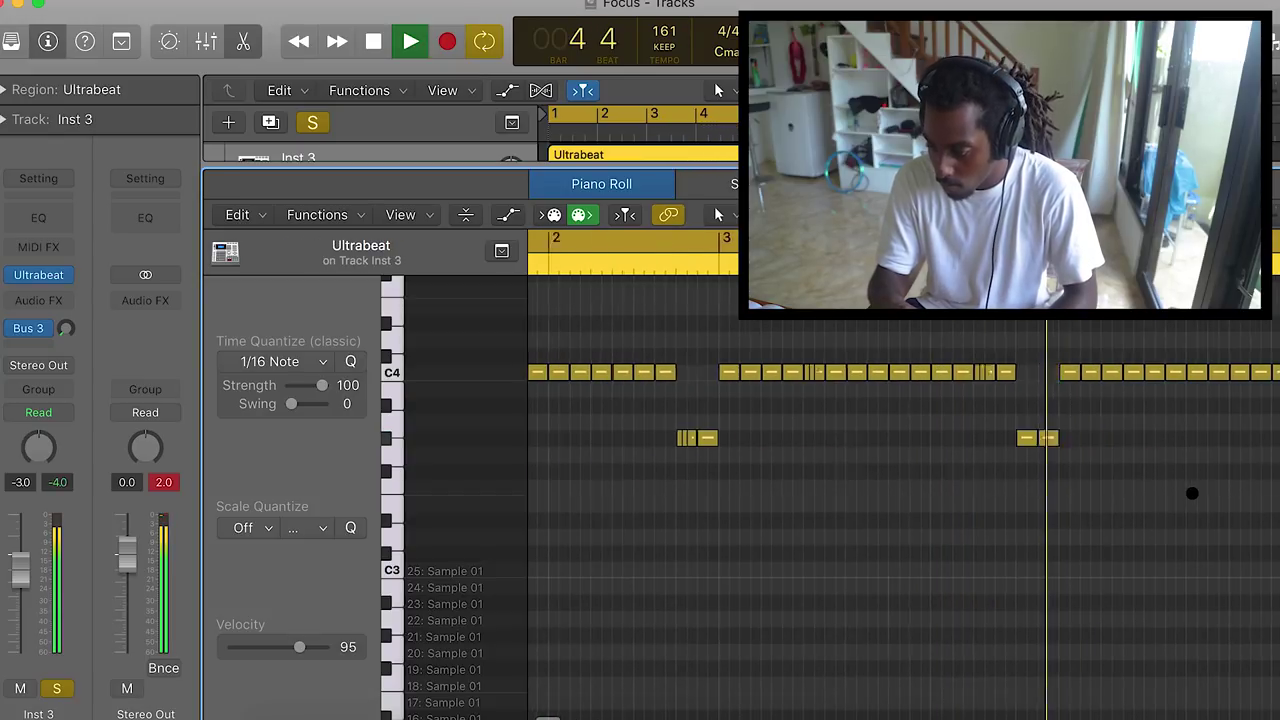
key("space")
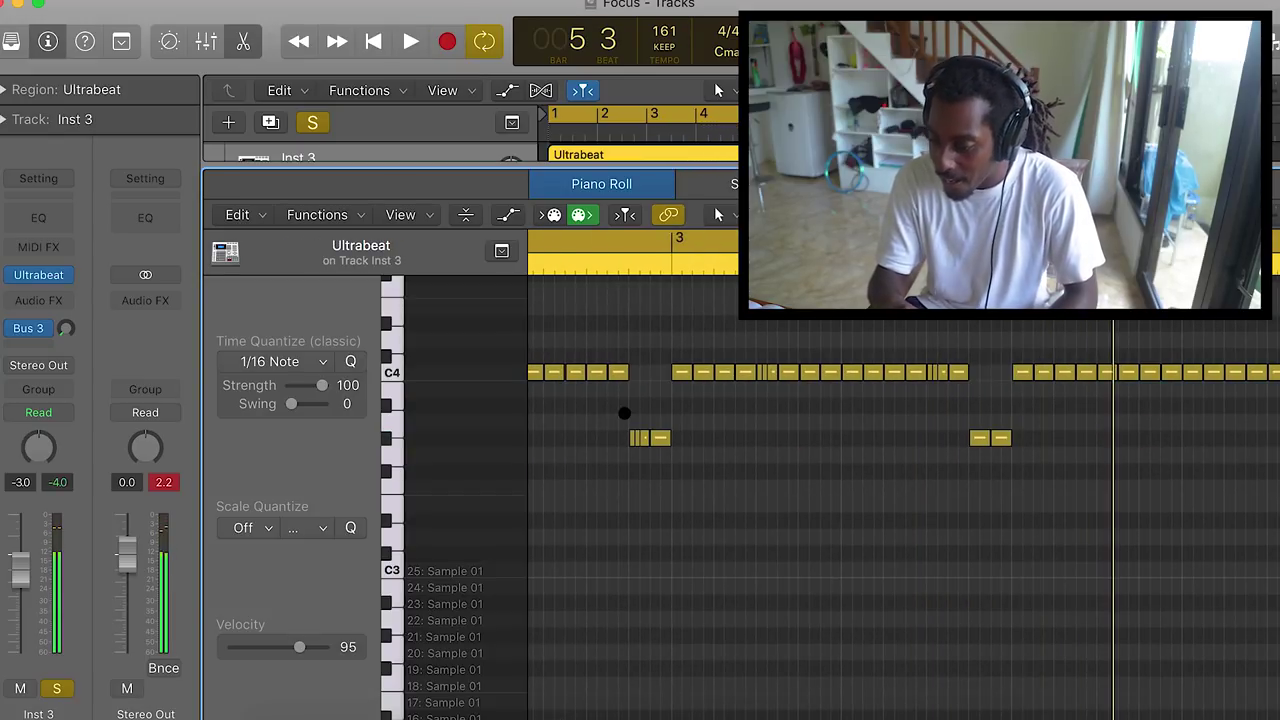
Split the Inst 3 region at bar 5, keeping the notes that cross the split point.
key("Return")
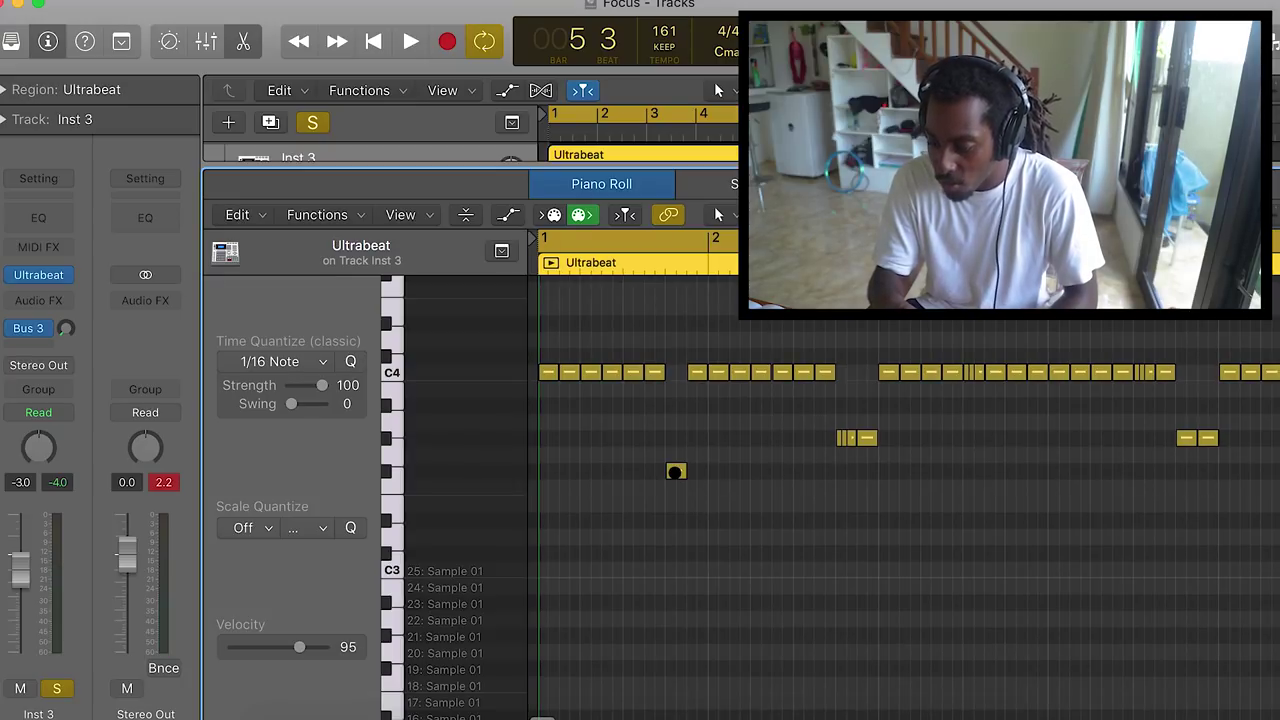
left_click(676, 472)
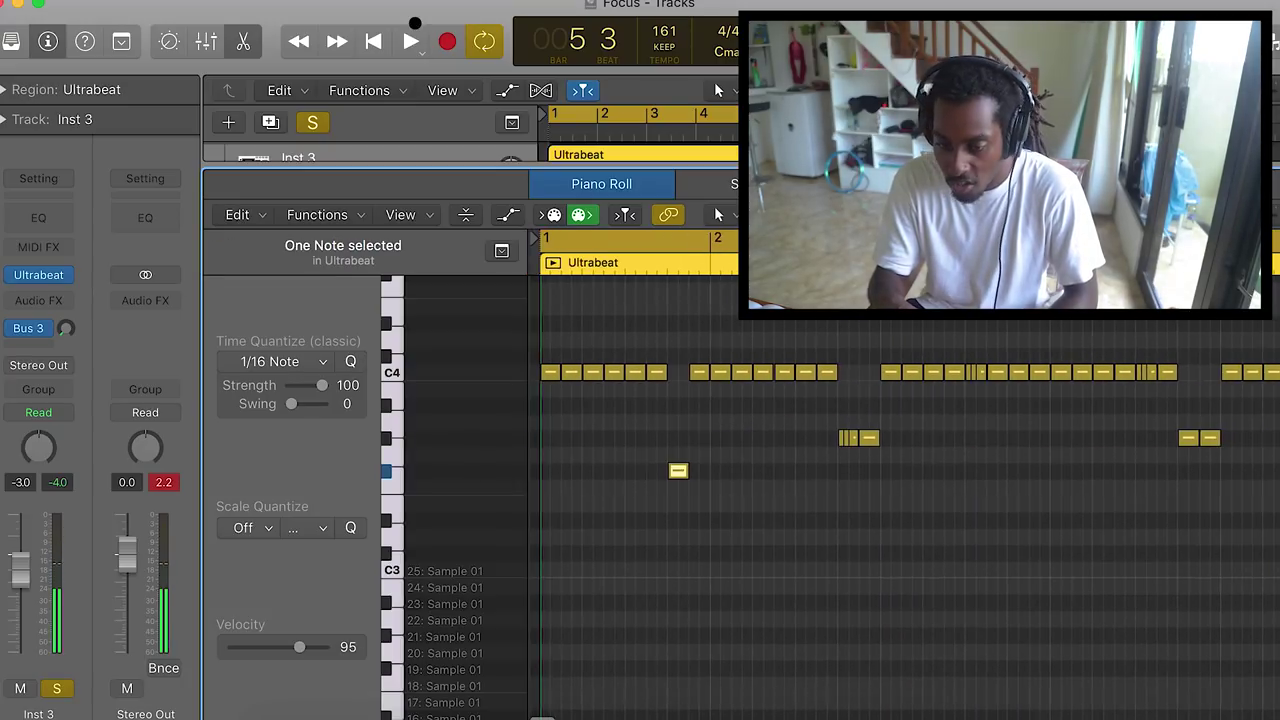
right_click(770, 414)
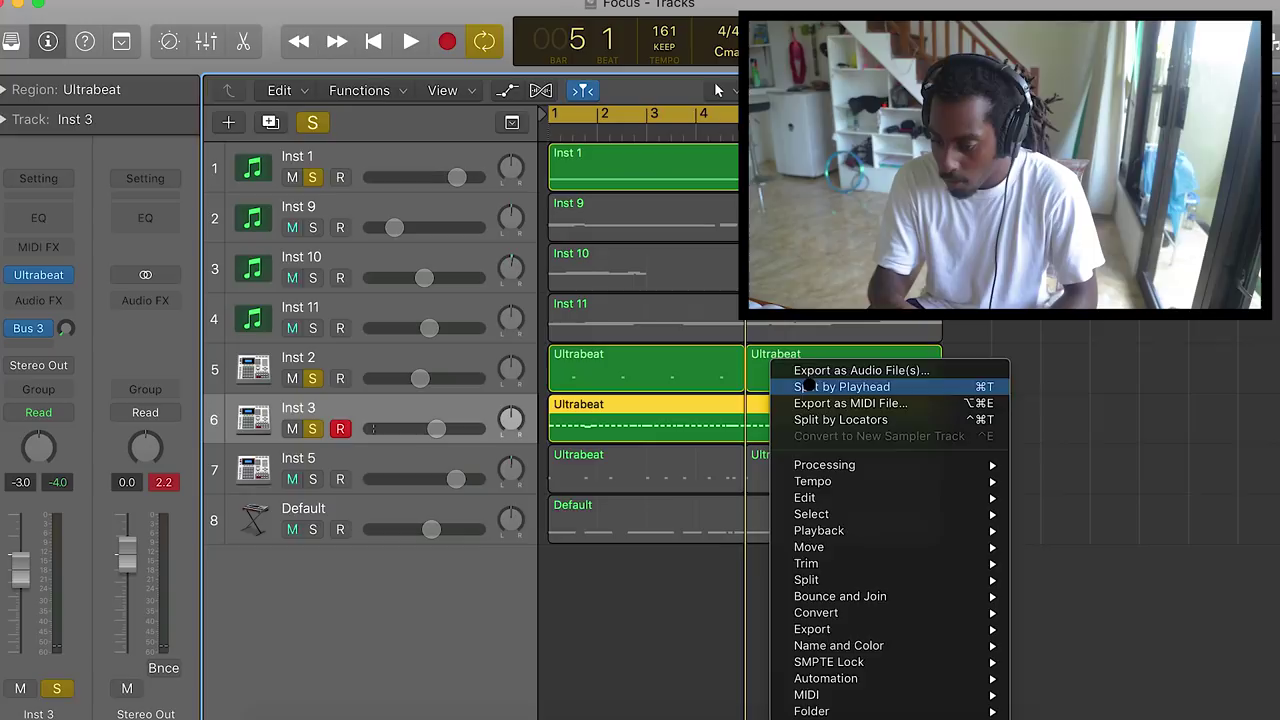
left_click(806, 386)
right_click(829, 414)
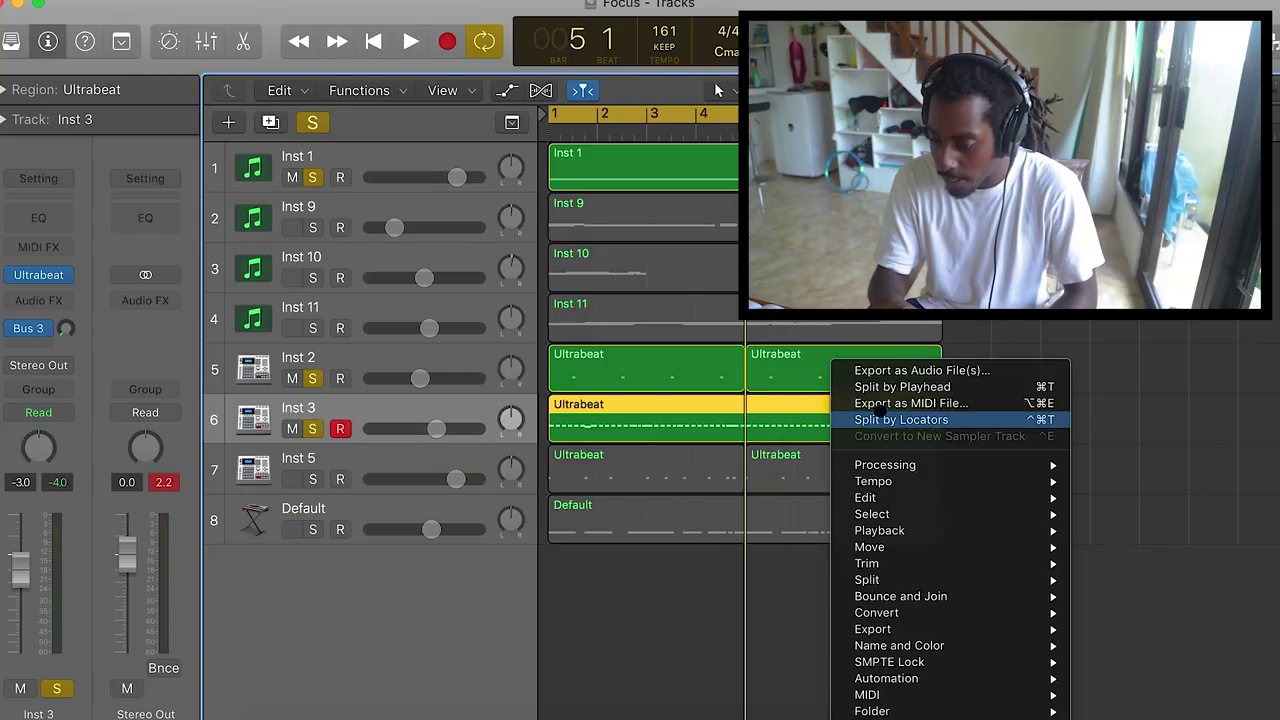
left_click(891, 387)
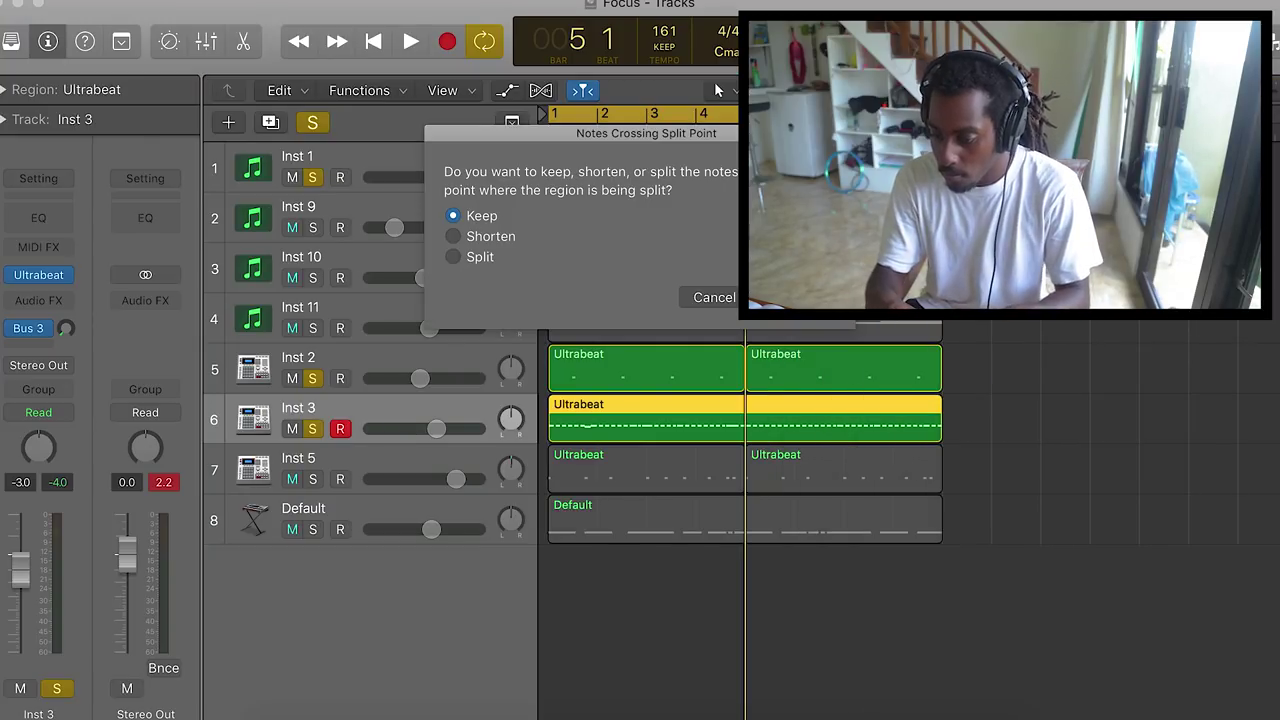
left_click(802, 297)
Replace bars 5 to 8 of Inst 3 with a copy of its edited first half and check it in playback.
left_click_drag(602, 419, 813, 416)
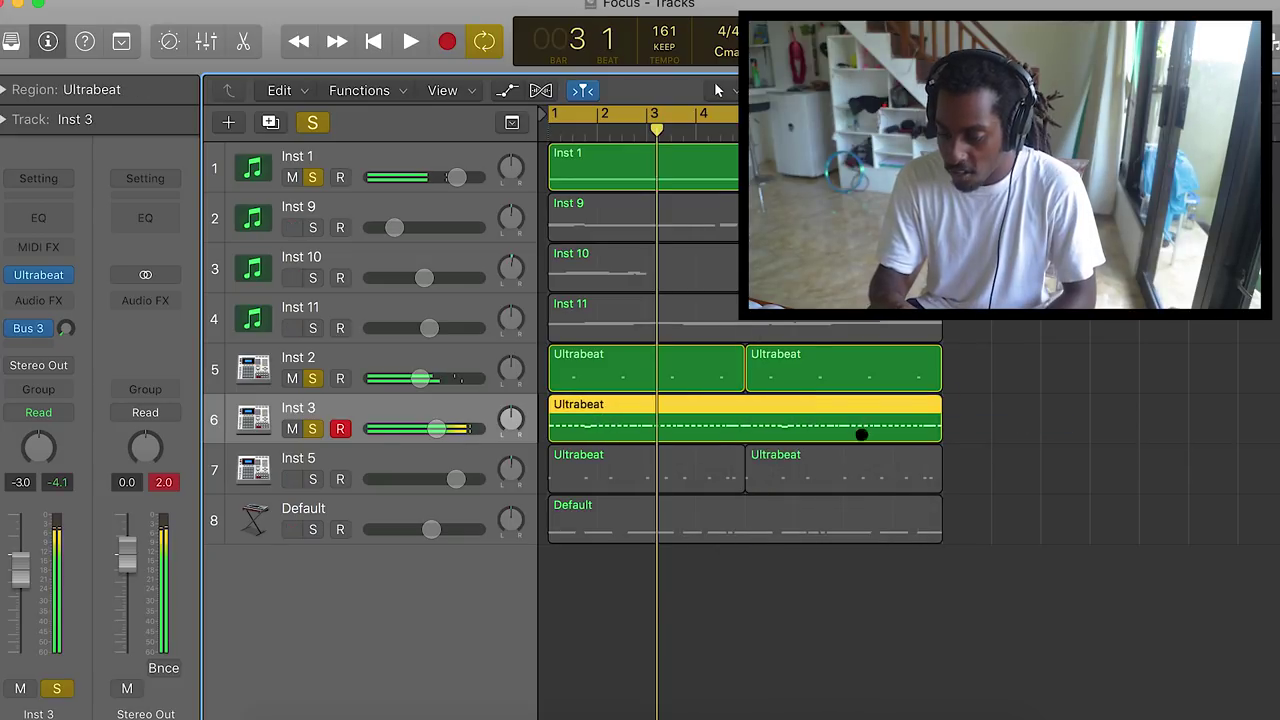
double_click(857, 427)
left_click(897, 614)
key("space")
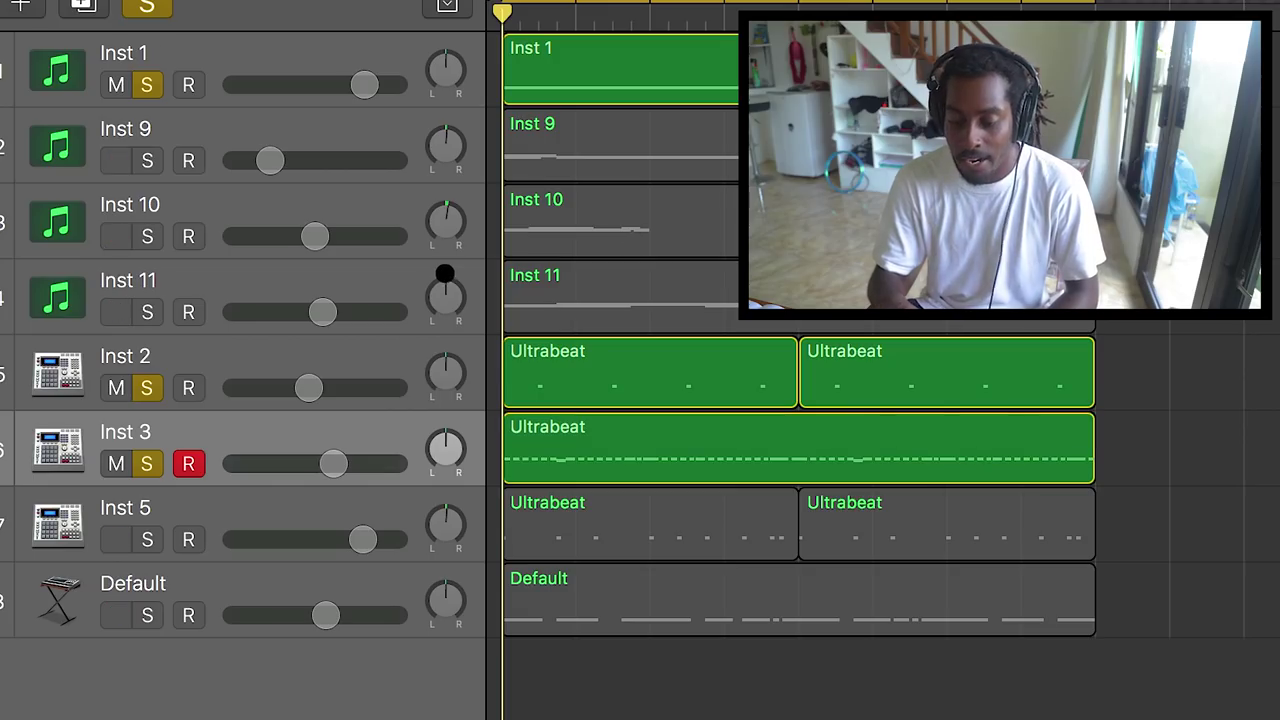
Play the beat with Inst 5 added to the soloed tracks.
key("space")
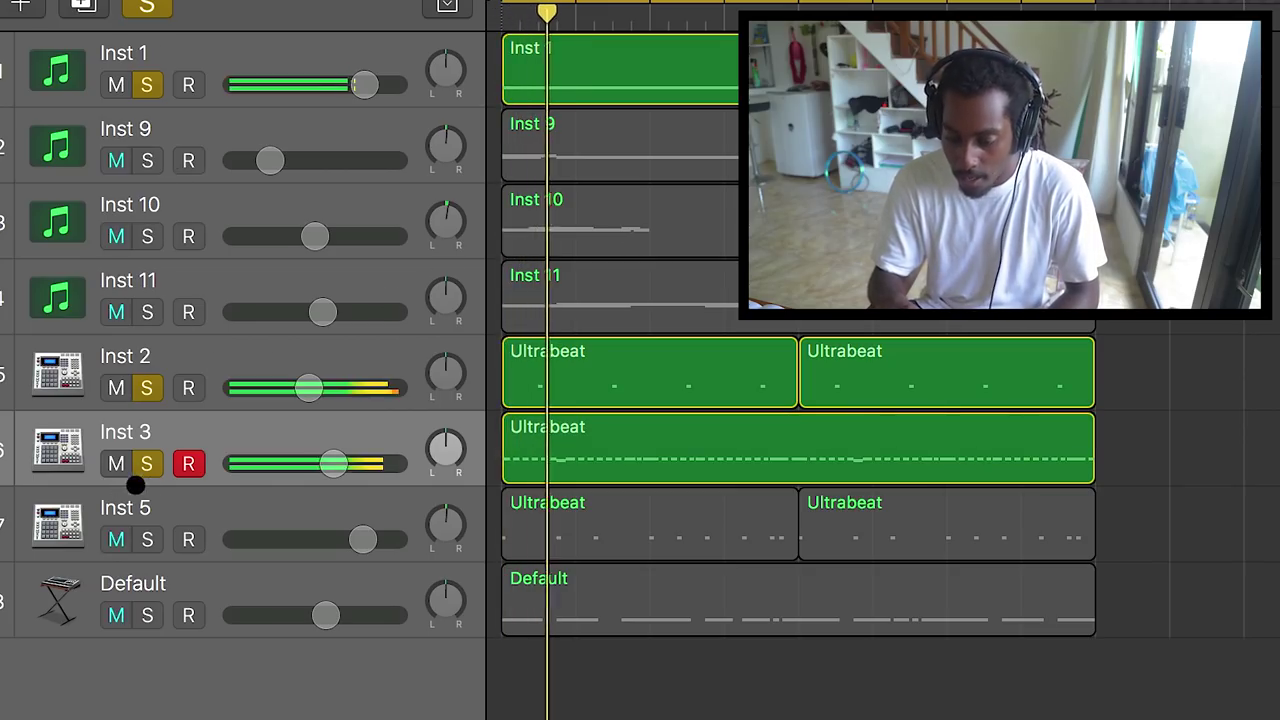
left_click(145, 539)
left_click(125, 508)
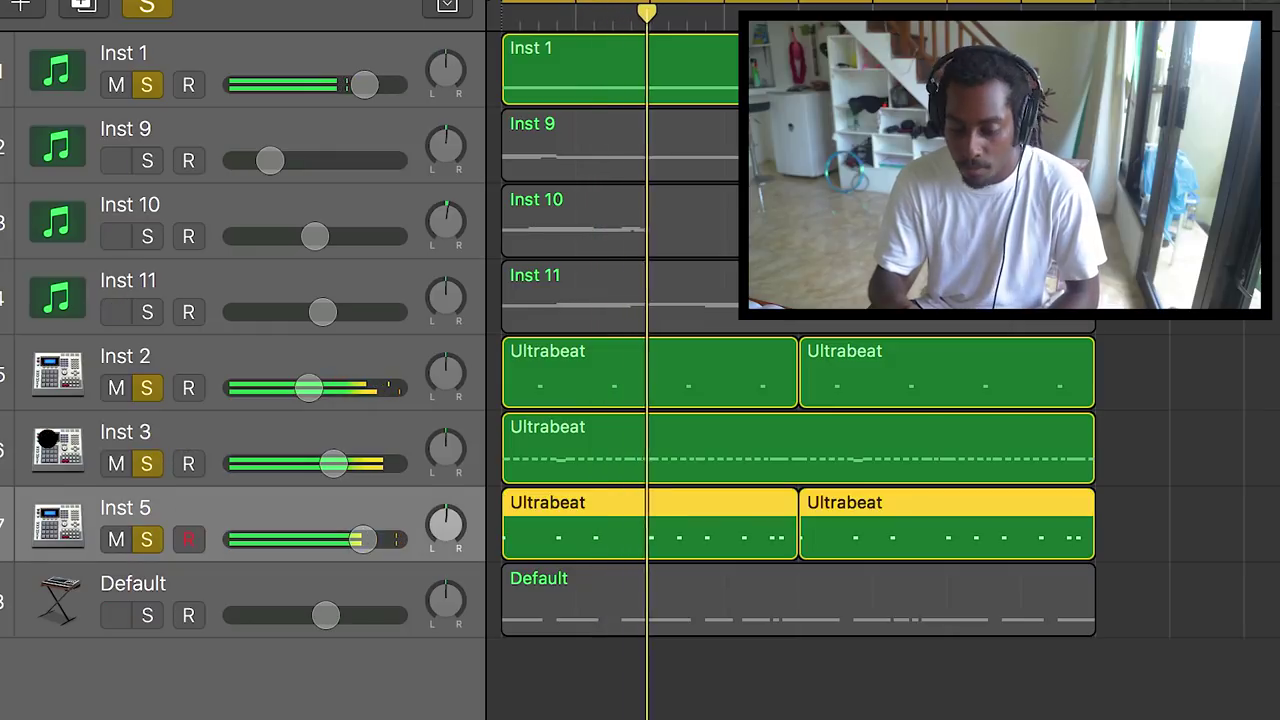
On a new Ultrabeat track below Inst 3, load a snare from the Ocean - Volcano kit and program hits on steps 15 and 19.
left_click(125, 432)
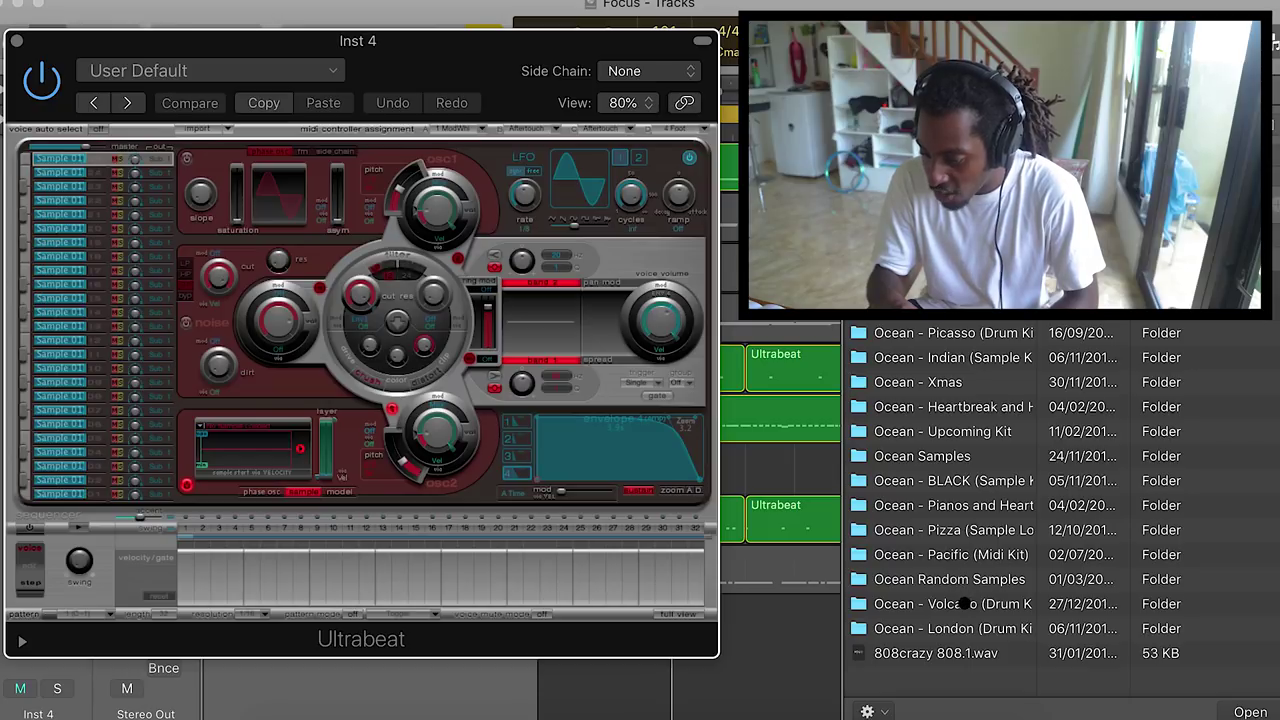
double_click(963, 603)
double_click(900, 356)
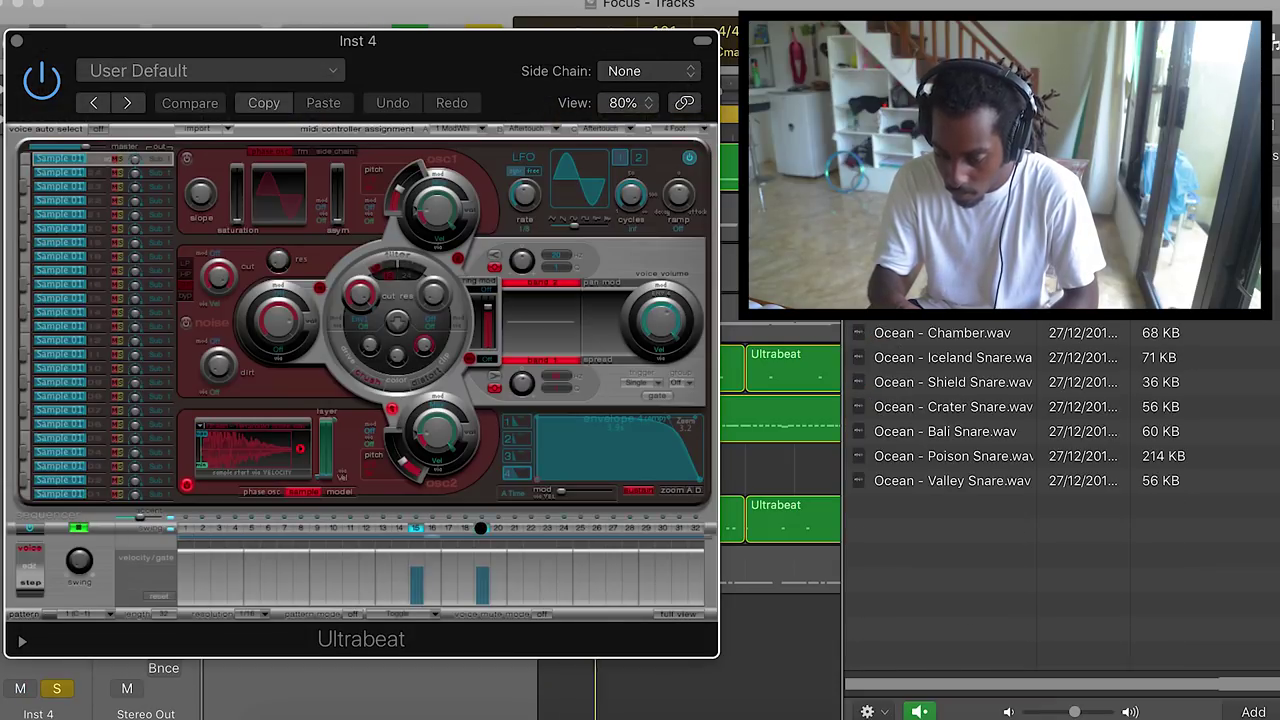
left_click_drag(309, 80, 380, 79)
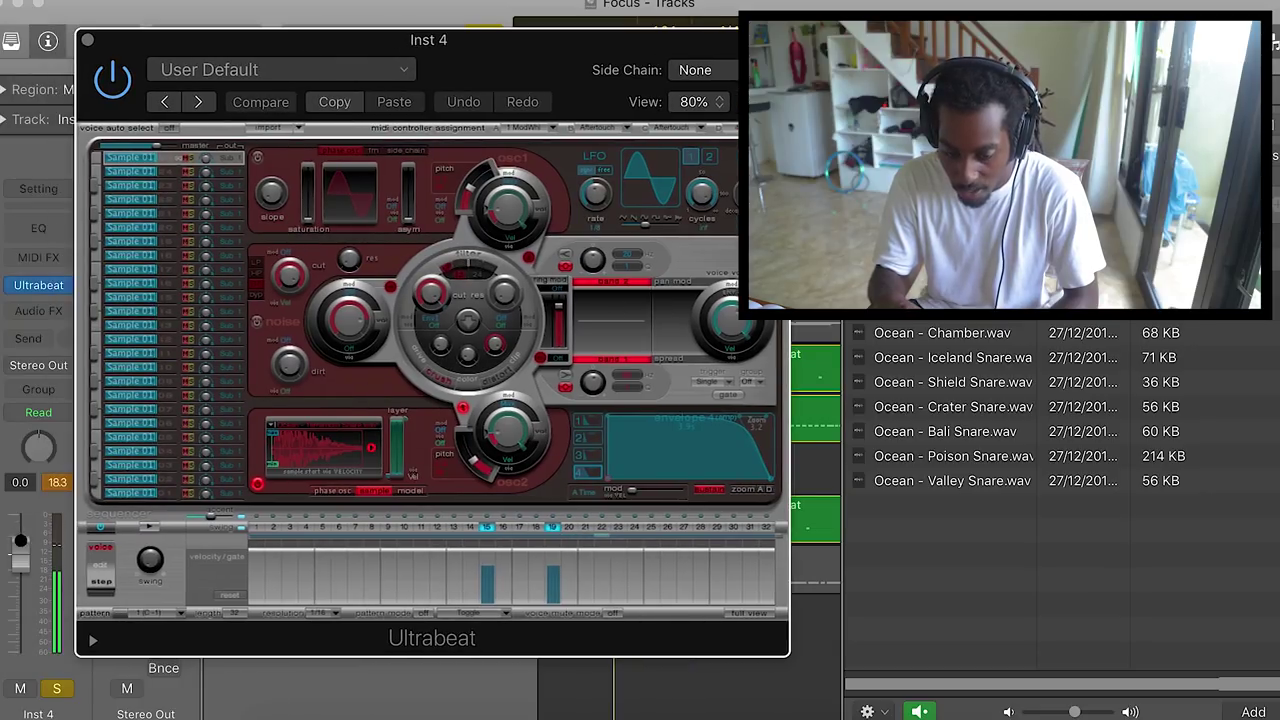
Lower the Inst 4 track's volume to -21.0 dB during playback and close the file browser.
key("space")
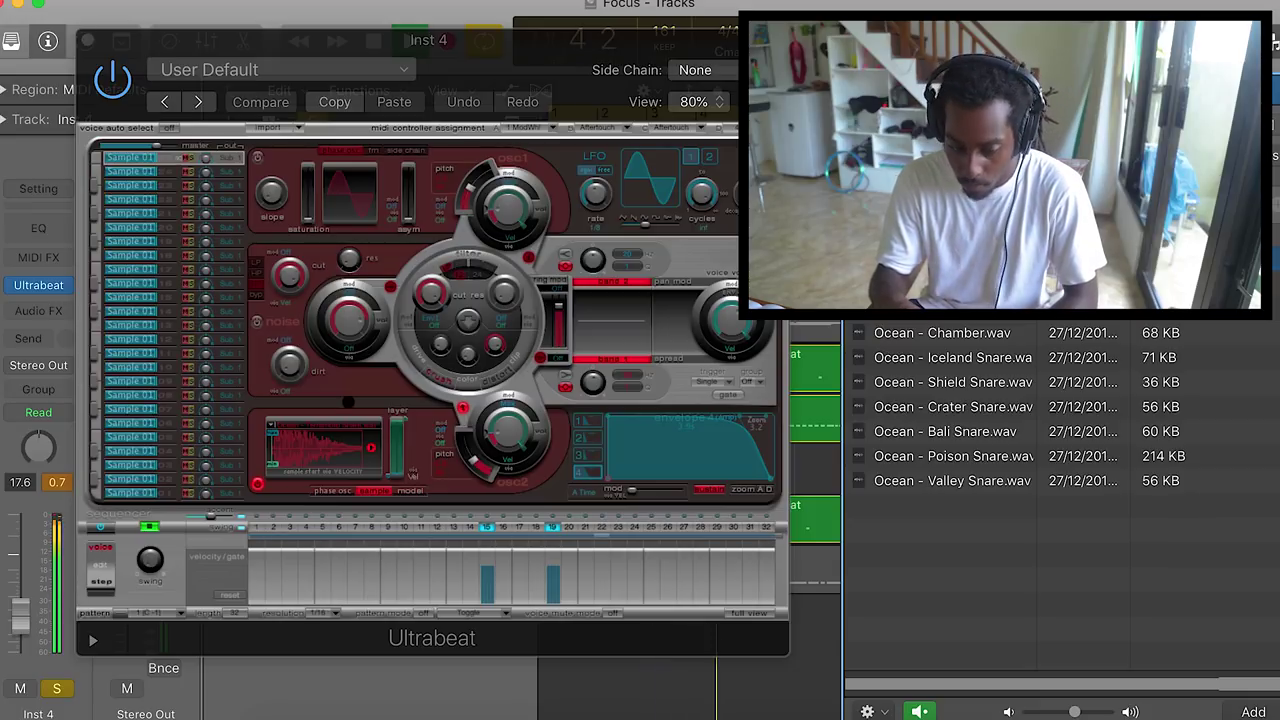
key("f")
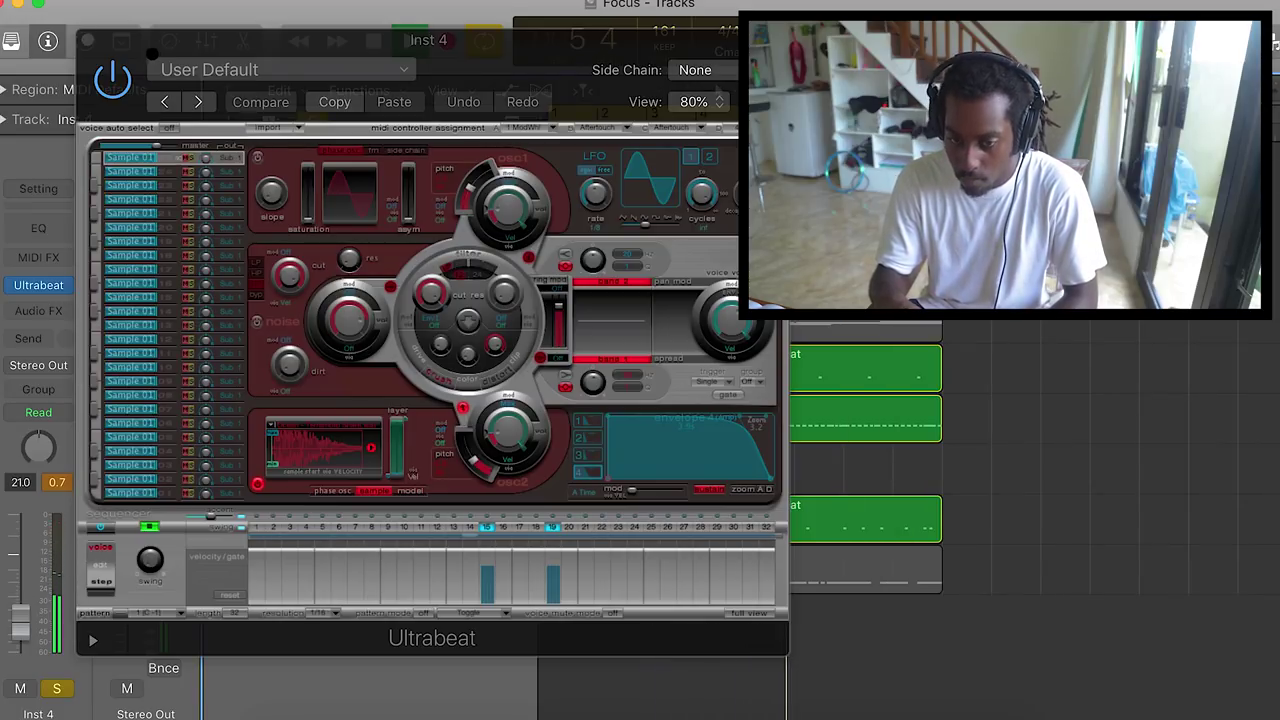
key("space")
Place the Ultrabeat pattern twice on the Inst 4 track across bars 1 to 4 and join the two regions into one.
left_click_drag(250, 40, 1139, 18)
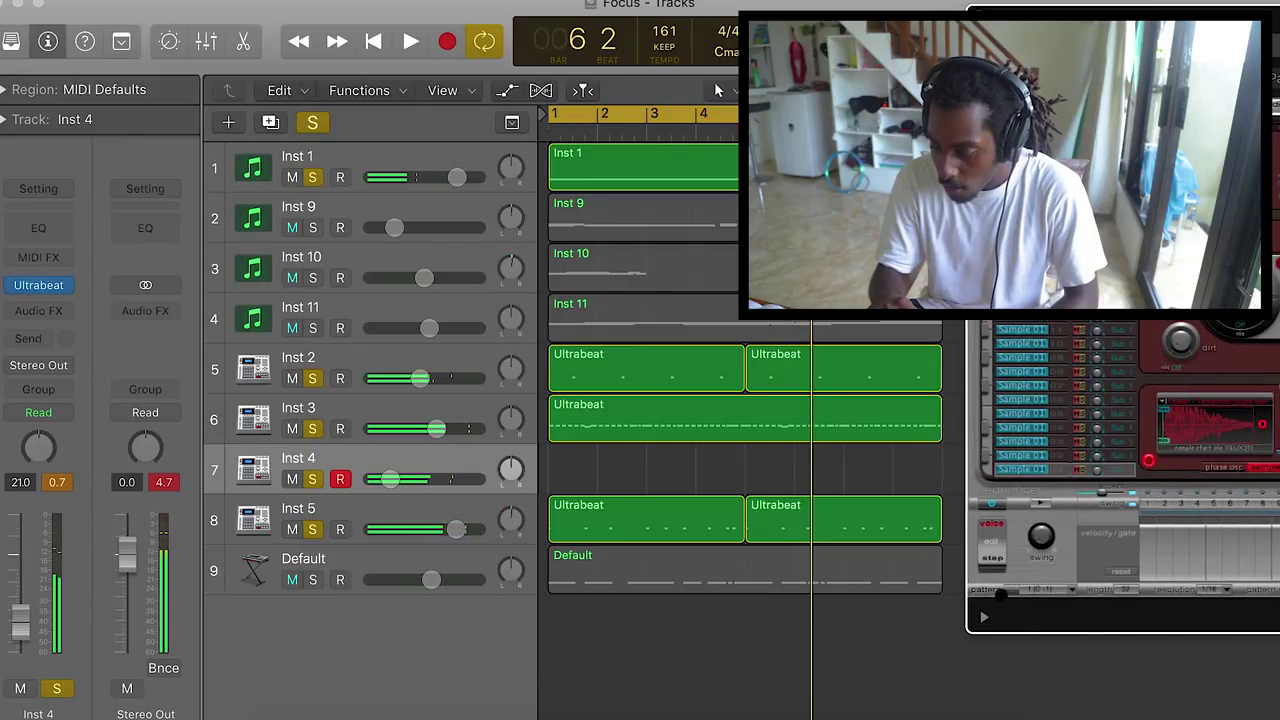
left_click_drag(697, 510, 697, 466)
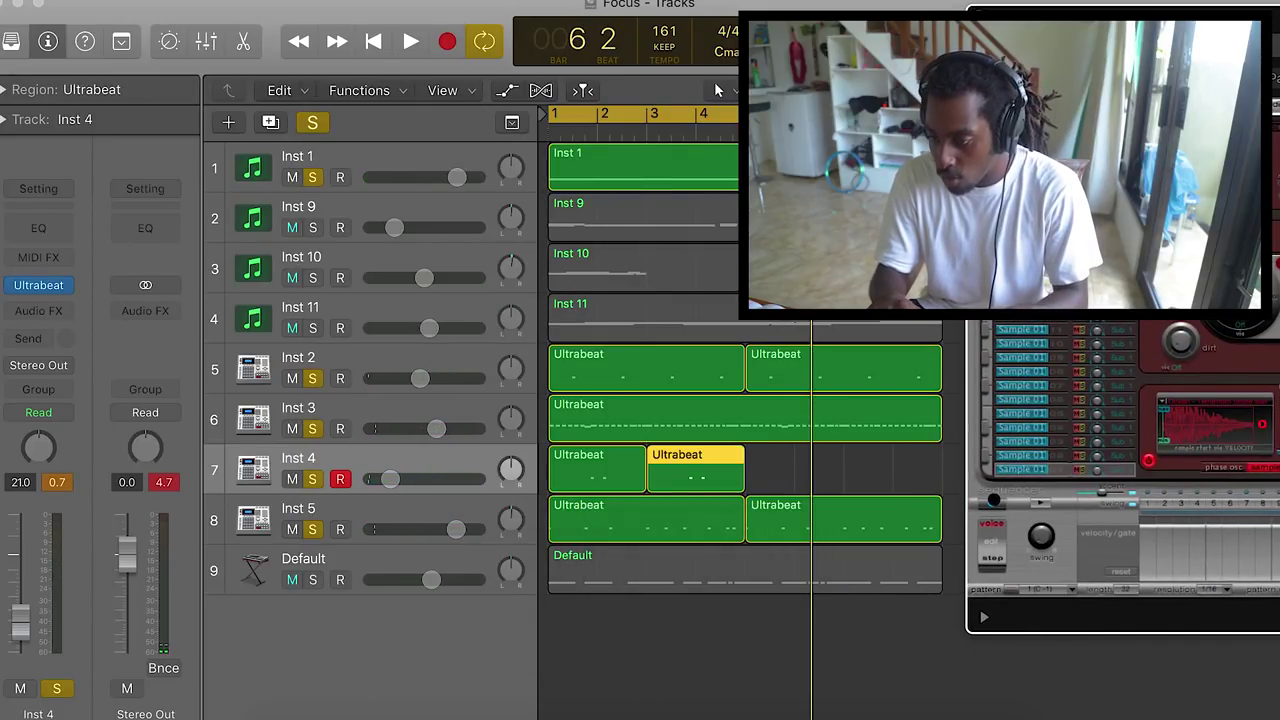
key("super+w")
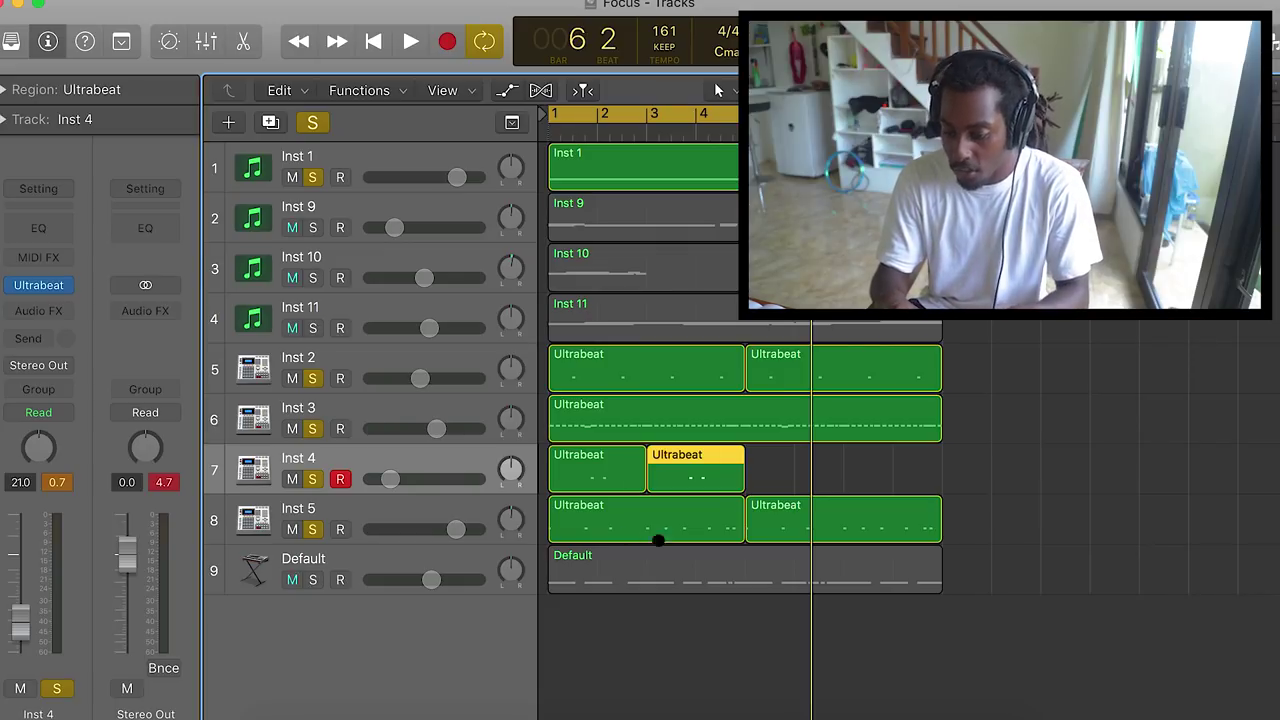
left_click_drag(763, 460, 487, 464)
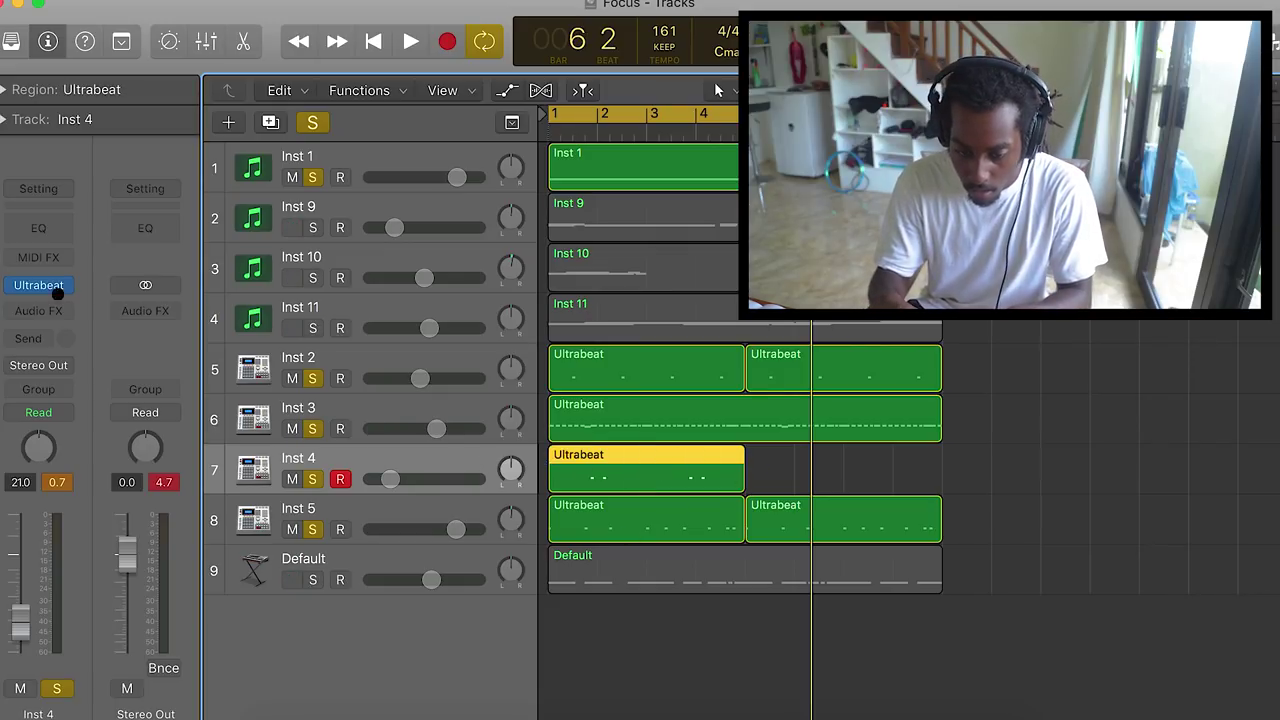
Add a Bus 3 send to Inst 4 and balance its send and track levels at about -16 dB during playback.
left_click(40, 338)
mouse_move(45, 428)
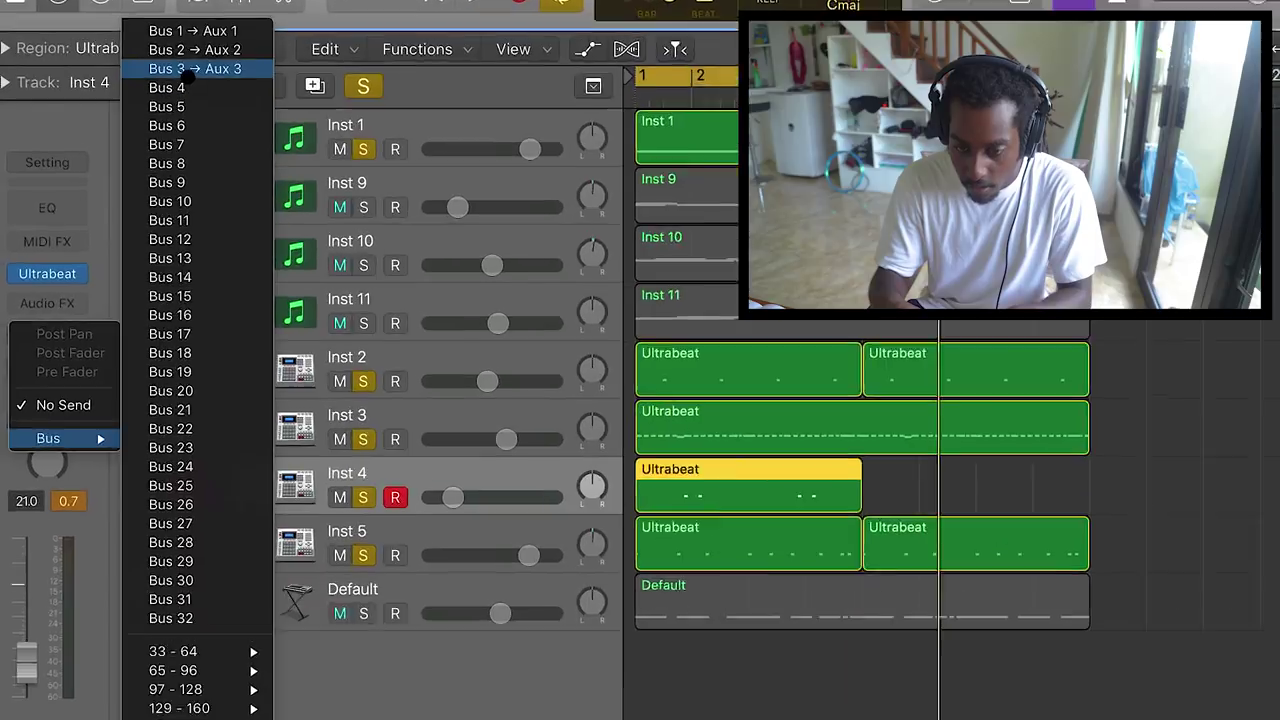
left_click(190, 68)
left_click_drag(78, 323, 68, 254)
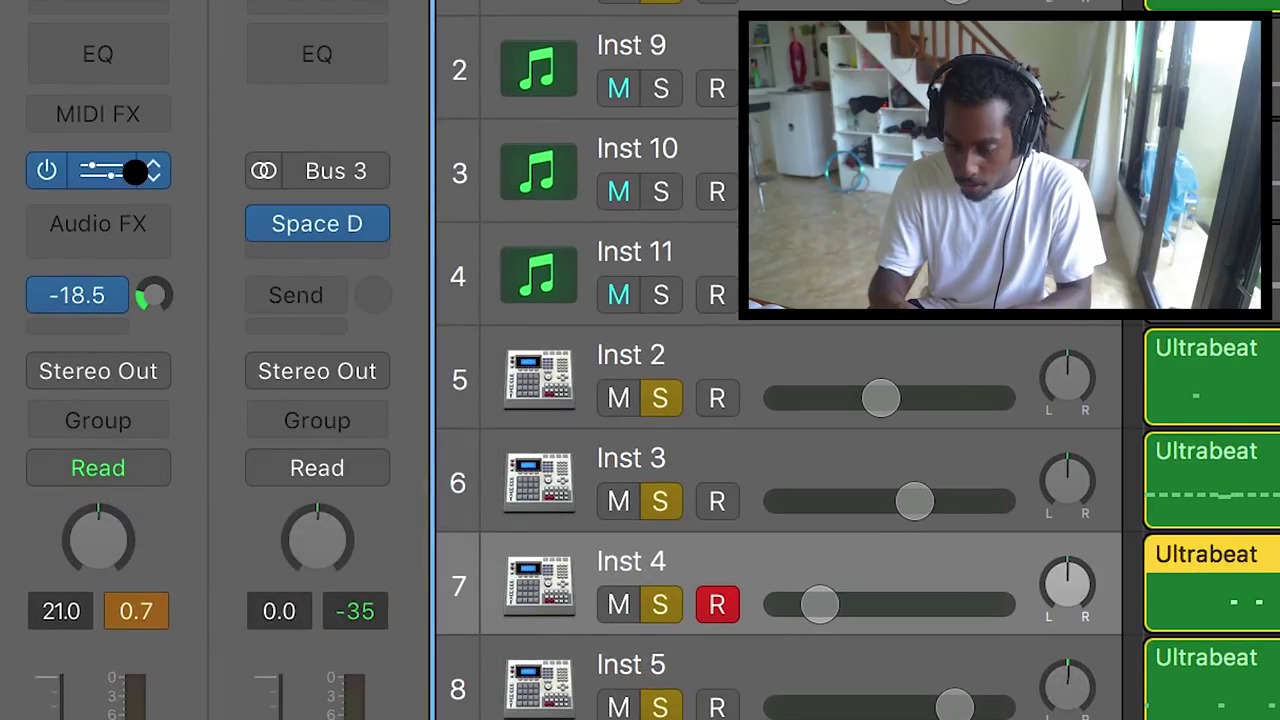
key("space")
left_click_drag(149, 294, 137, 277)
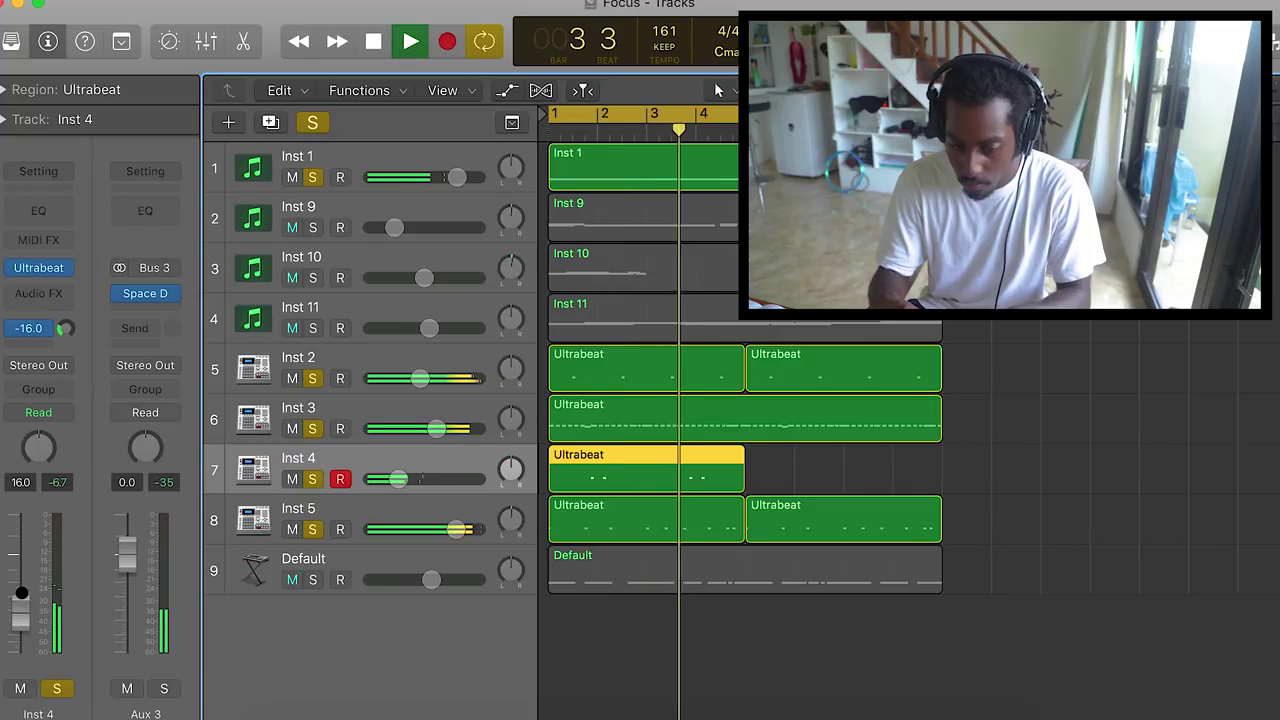
left_click_drag(65, 326, 62, 335)
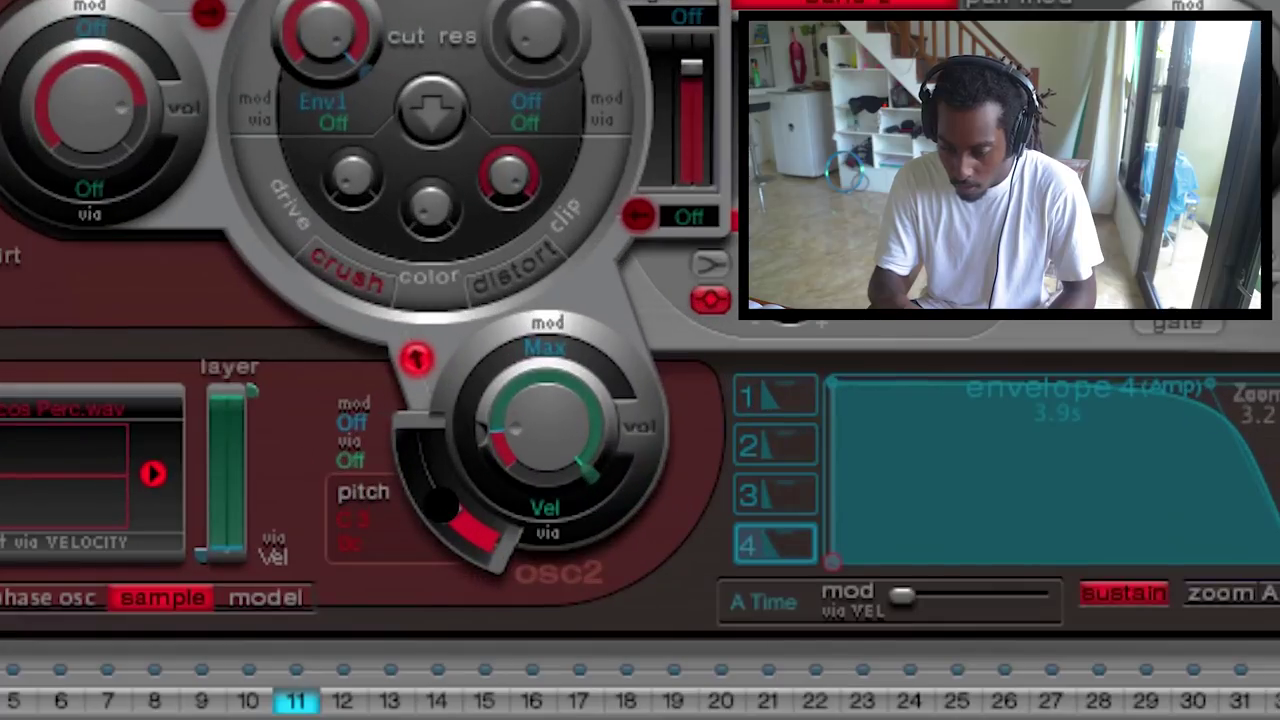
Adjust the oscillator 2 pitch of the Caicos Perc sample in Inst 6's Ultrabeat and add hits on steps 29 and 31.
left_click_drag(400, 443, 397, 453)
left_click_drag(430, 535, 400, 509)
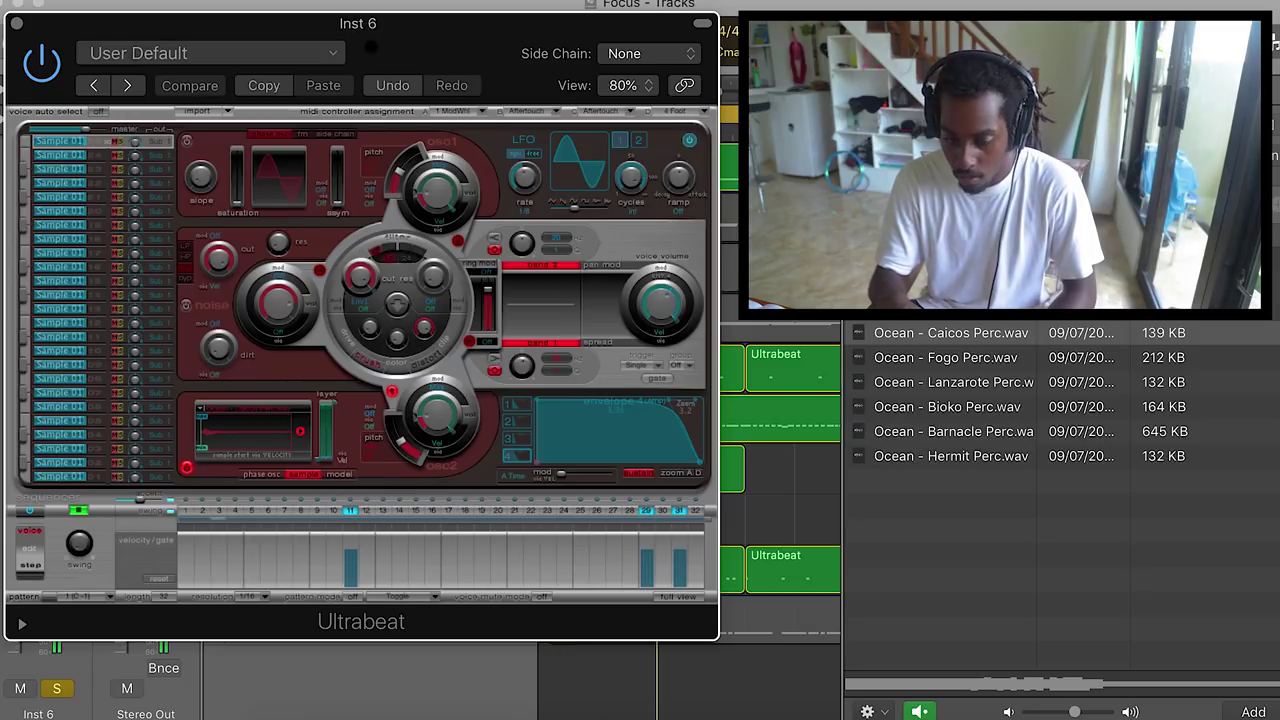
Set the Inst 6 track's volume to -13.4 dB and close the file browser.
left_click_drag(371, 46, 436, 46)
left_click_drag(20, 566, 15, 621)
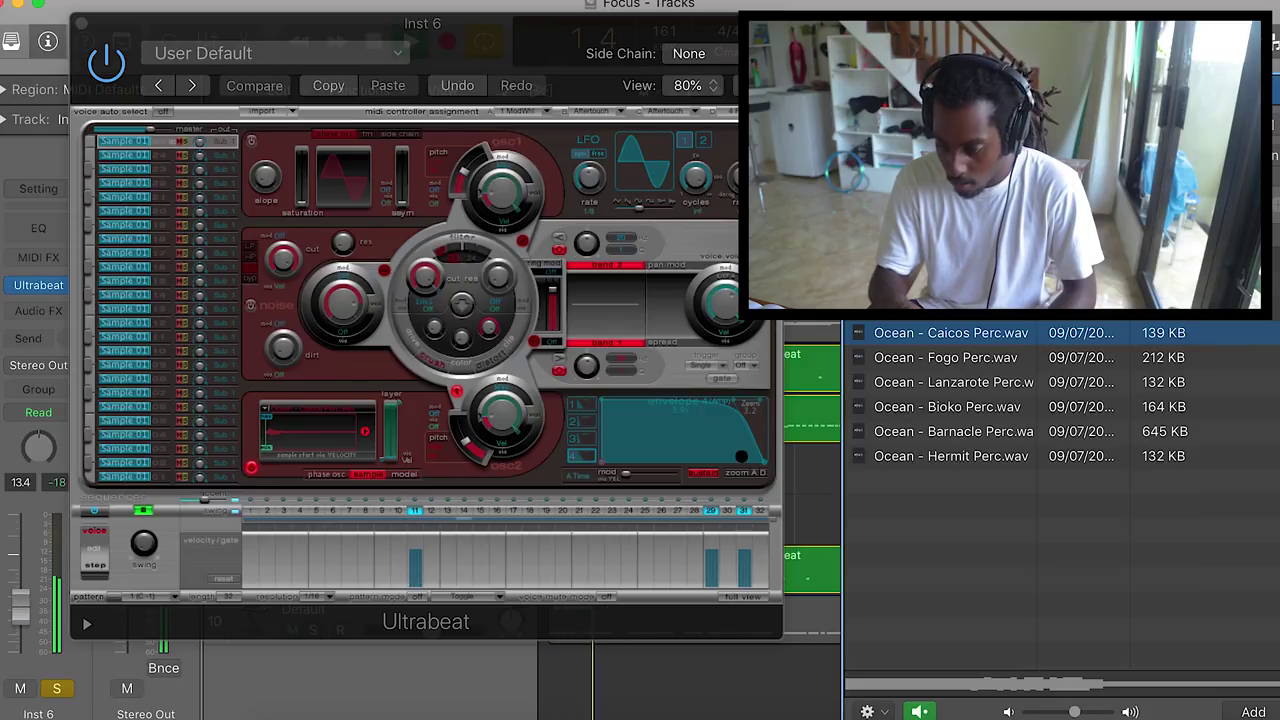
left_click(731, 510)
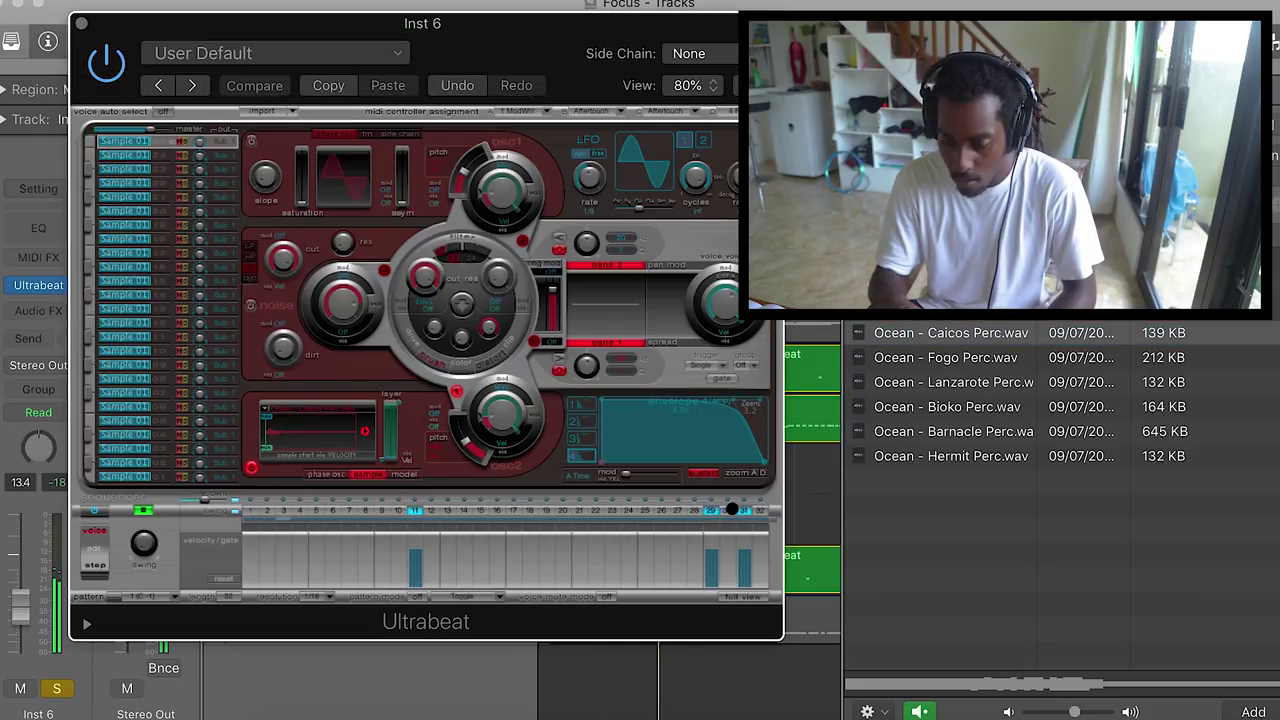
key("f")
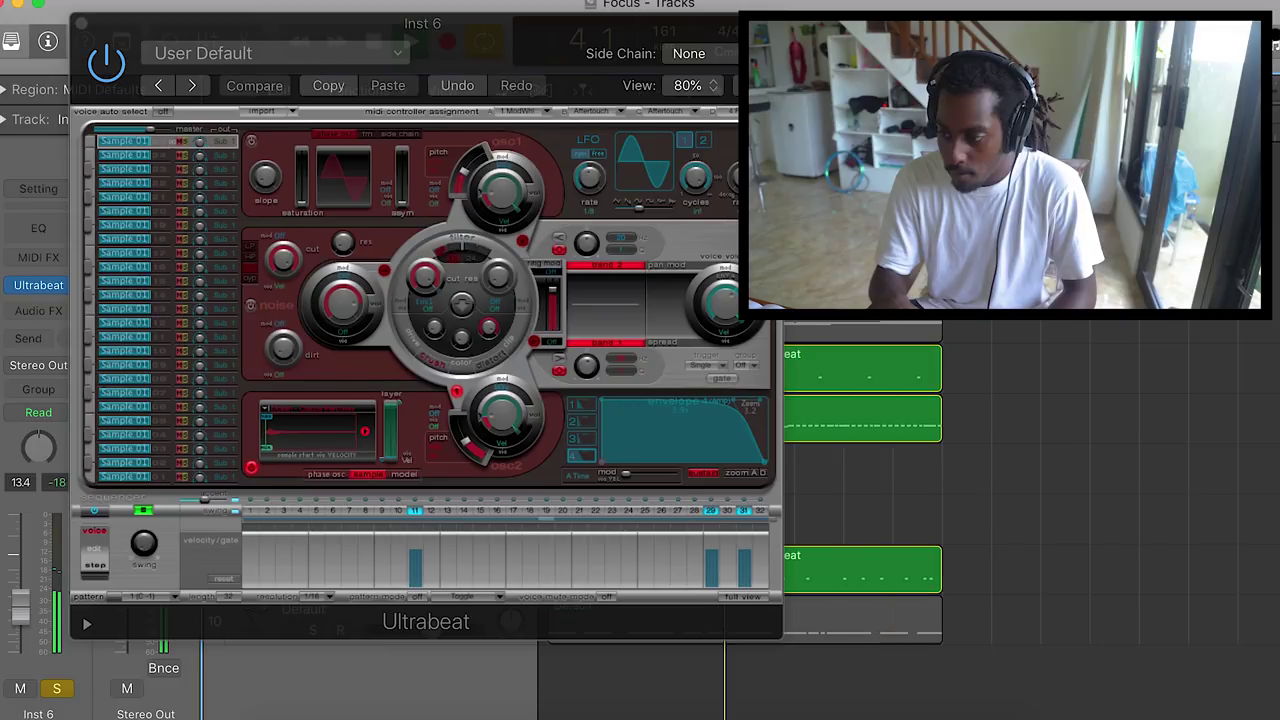
Place the two-bar Ultrabeat pattern on the Inst 6 track at bar 1 and clear the step 11 hit in its sequencer during playback.
left_click_drag(469, 43, 1279, 34)
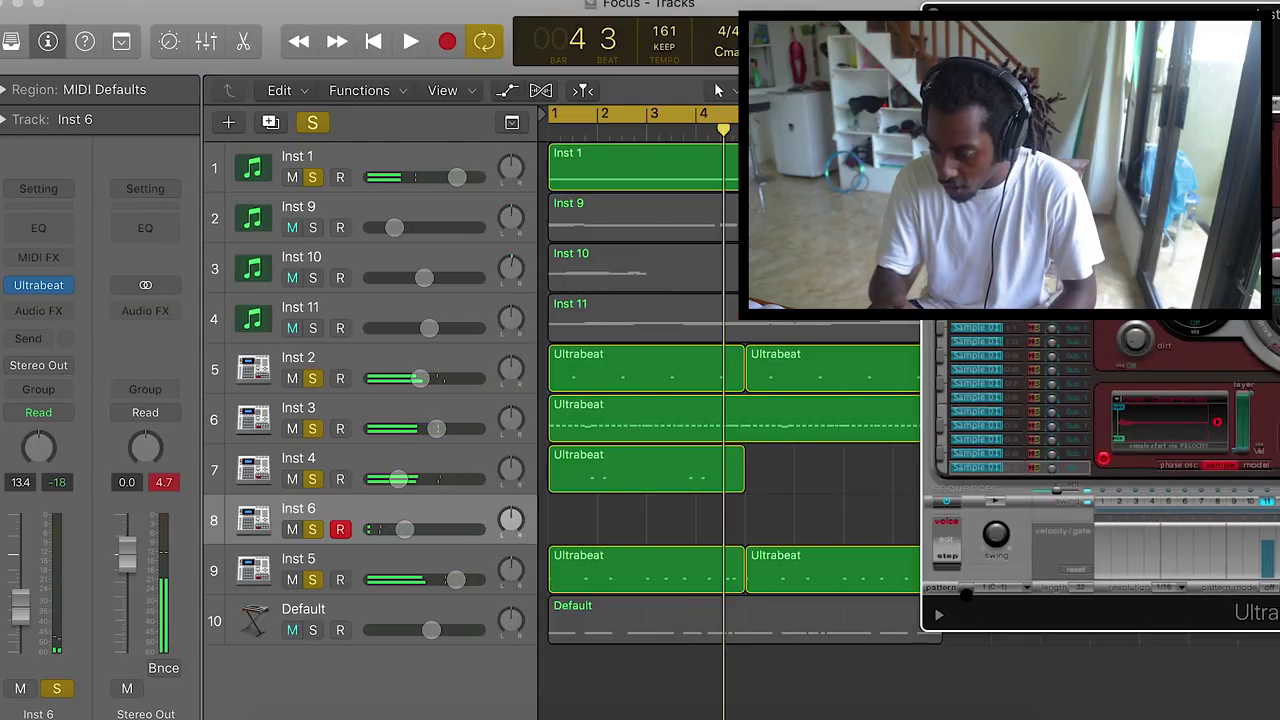
left_click_drag(630, 550, 585, 512)
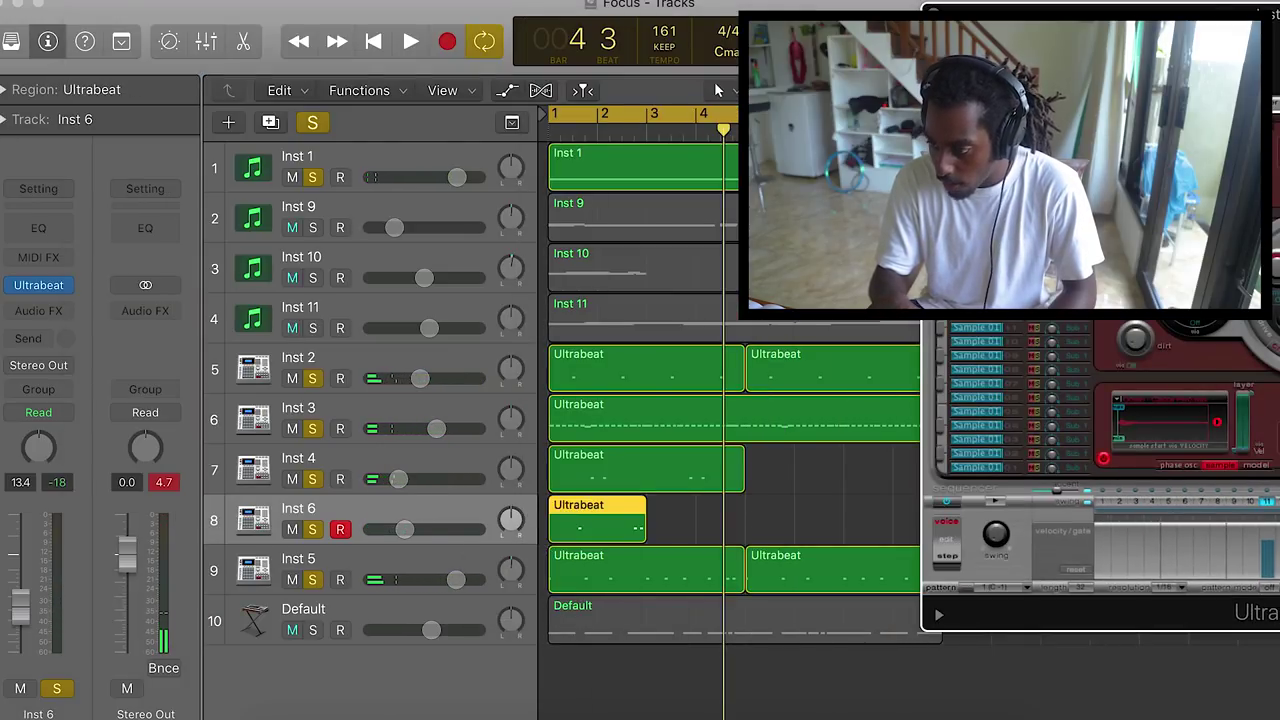
left_click_drag(1150, 14, 466, 4)
key("space")
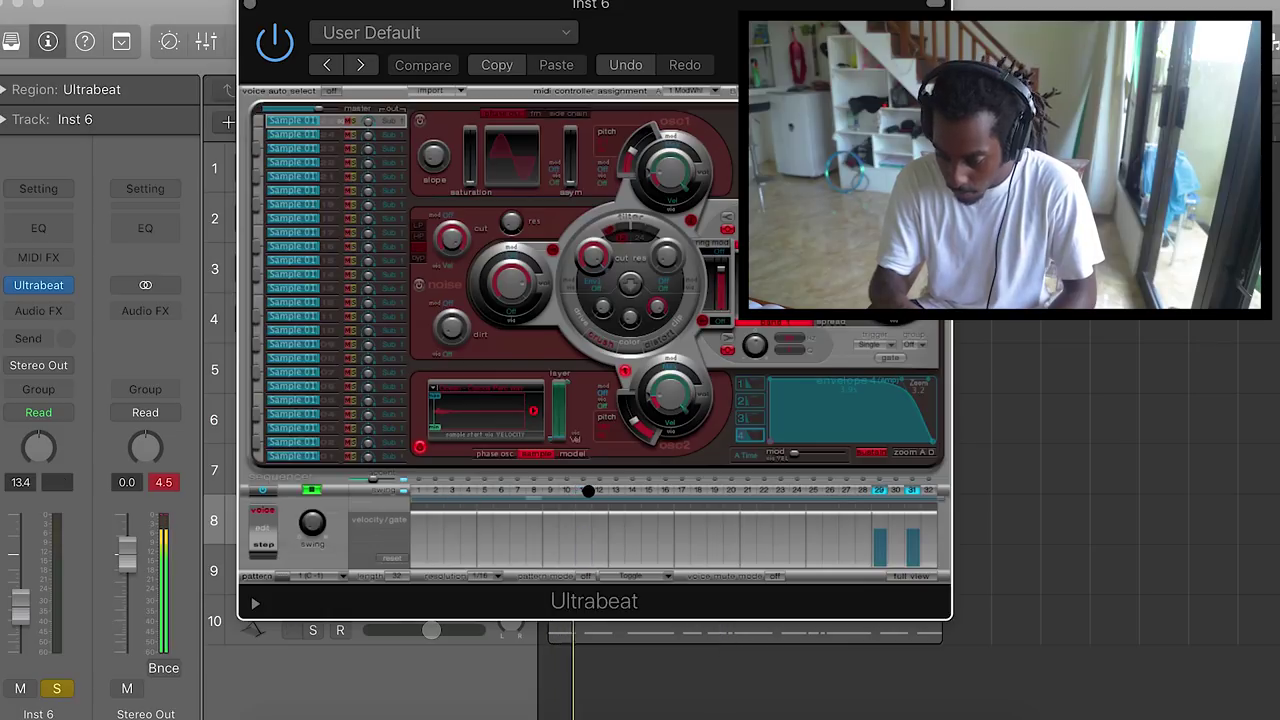